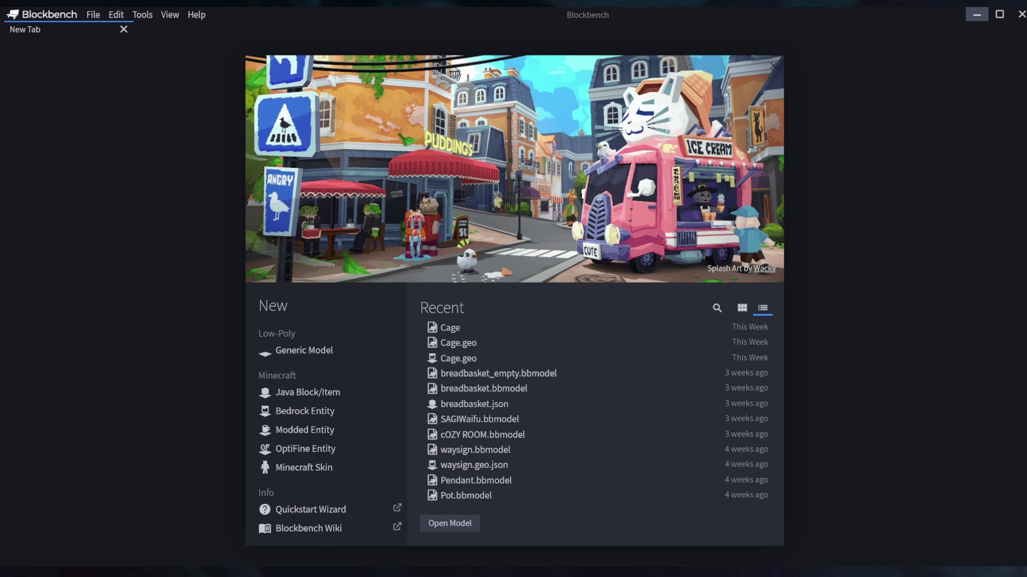
- Review the descriptions of the Generic Model, Java Block/Item, Bedrock Entity and Modded Entity formats
click(305, 353)
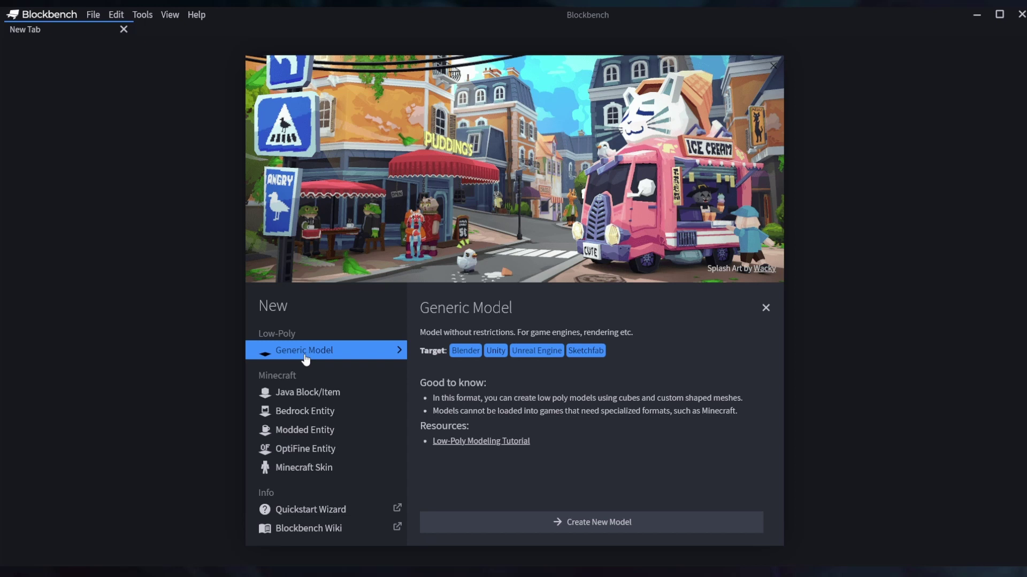
click(313, 388)
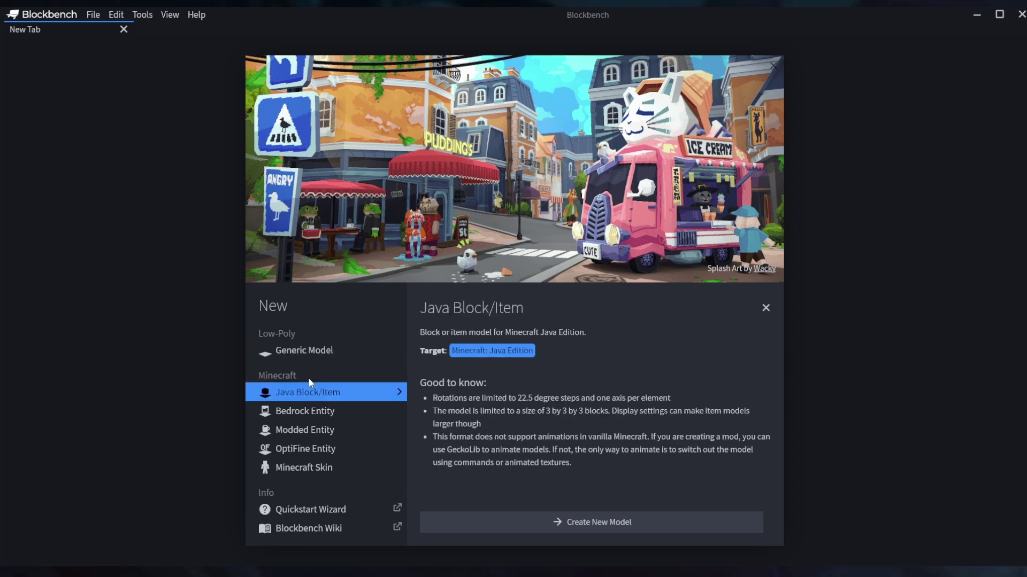
click(316, 411)
click(324, 413)
click(323, 432)
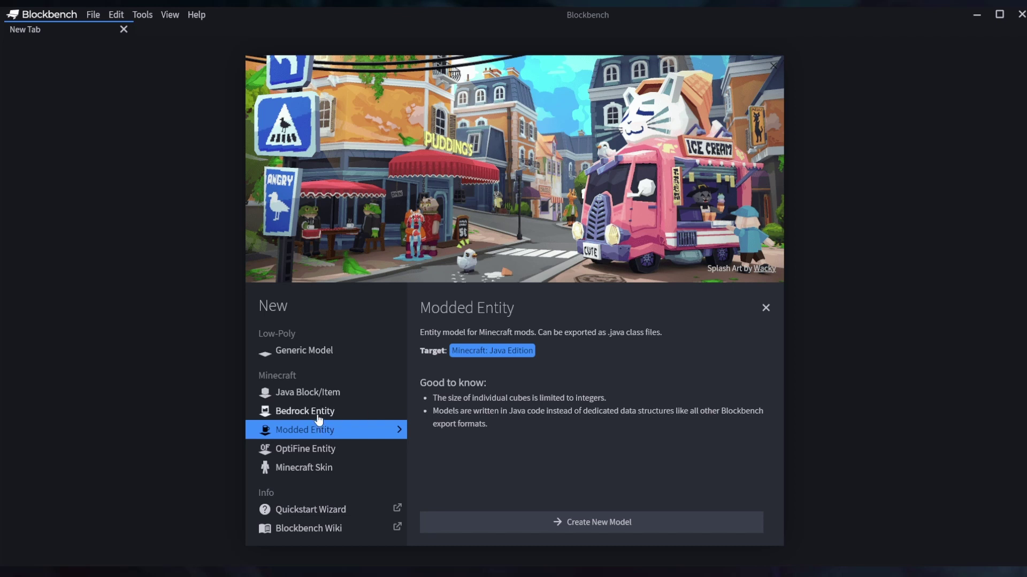
click(318, 414)
click(333, 437)
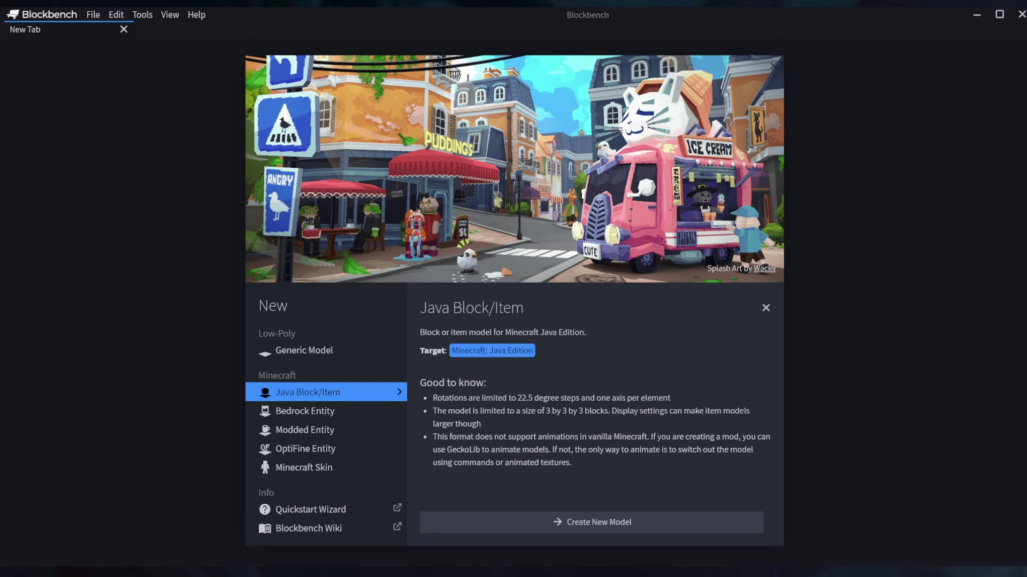
- Create a new Java Block/Item project with the file name Egg and Per-face UV mode
click(599, 522)
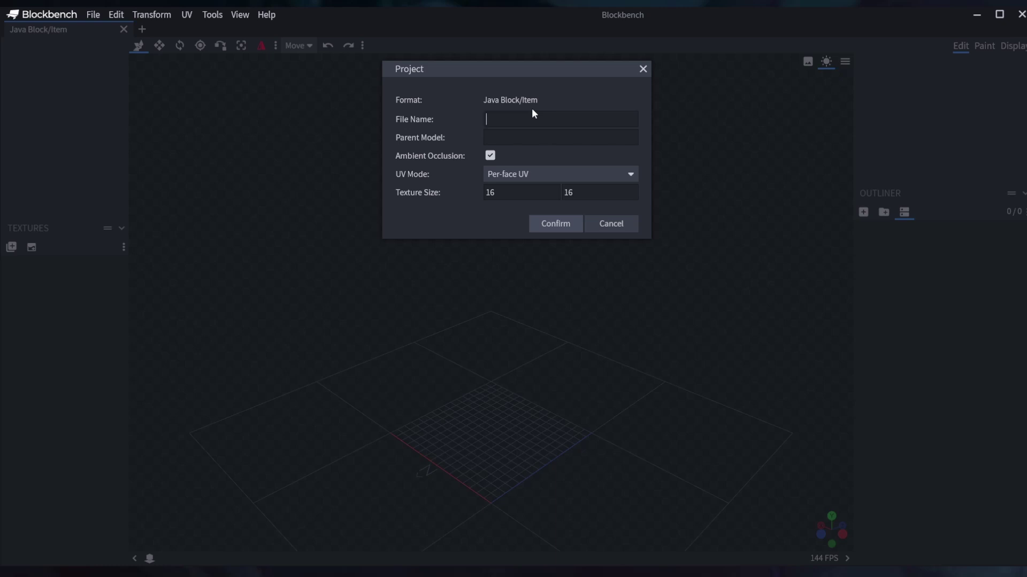
text(Egg)
click(516, 174)
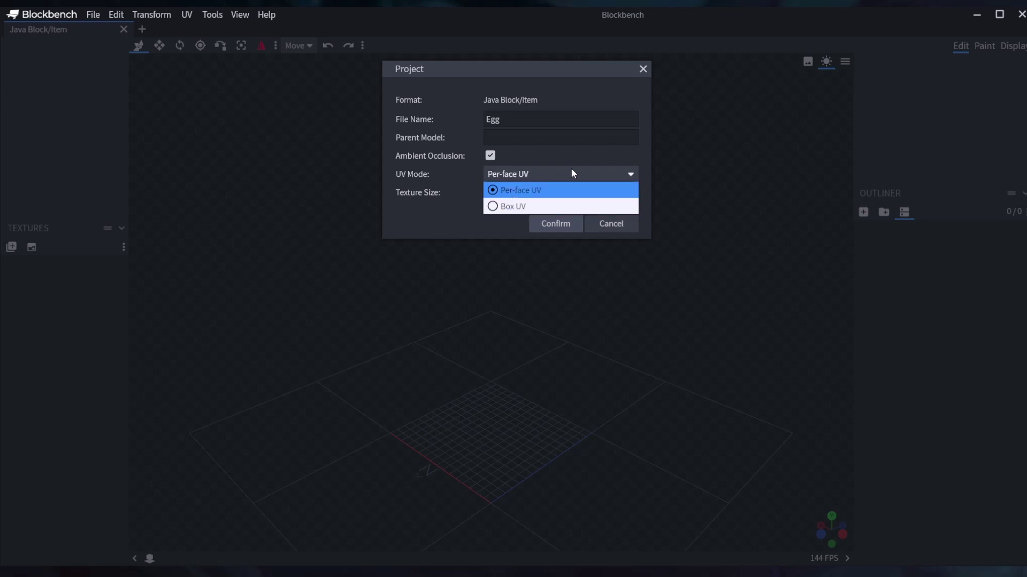
click(547, 196)
click(556, 224)
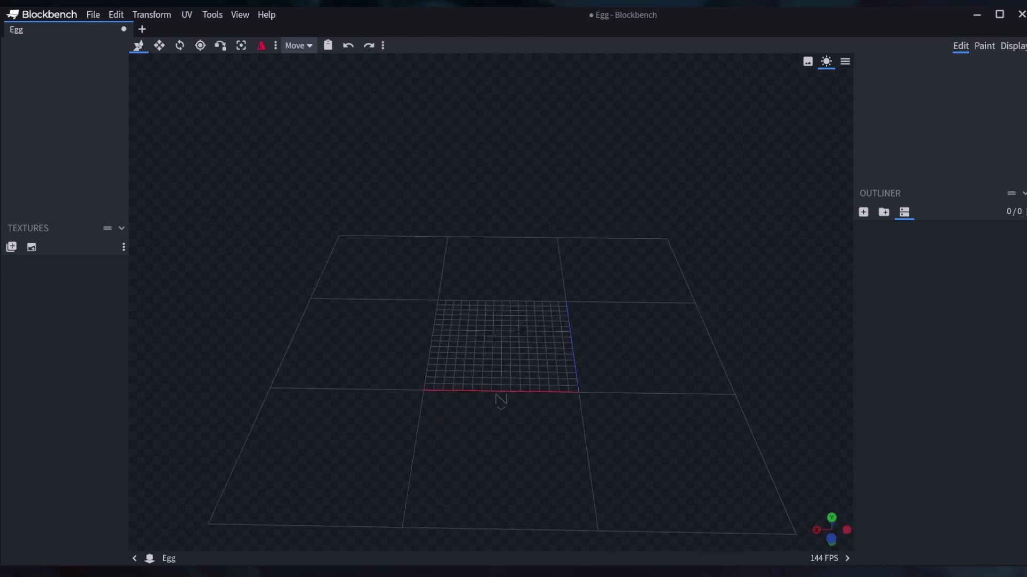
drag(513, 224, 586, 246)
scroll(573, 329, up, 5)
scroll(578, 295, down, 6)
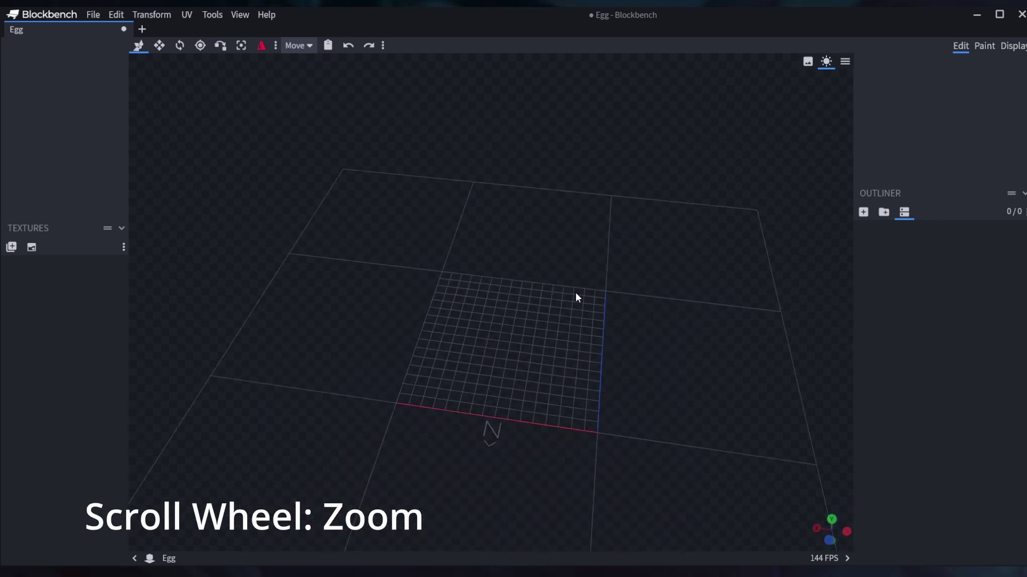
right_drag(607, 312, 552, 230)
drag(552, 230, 612, 222)
drag(558, 192, 678, 270)
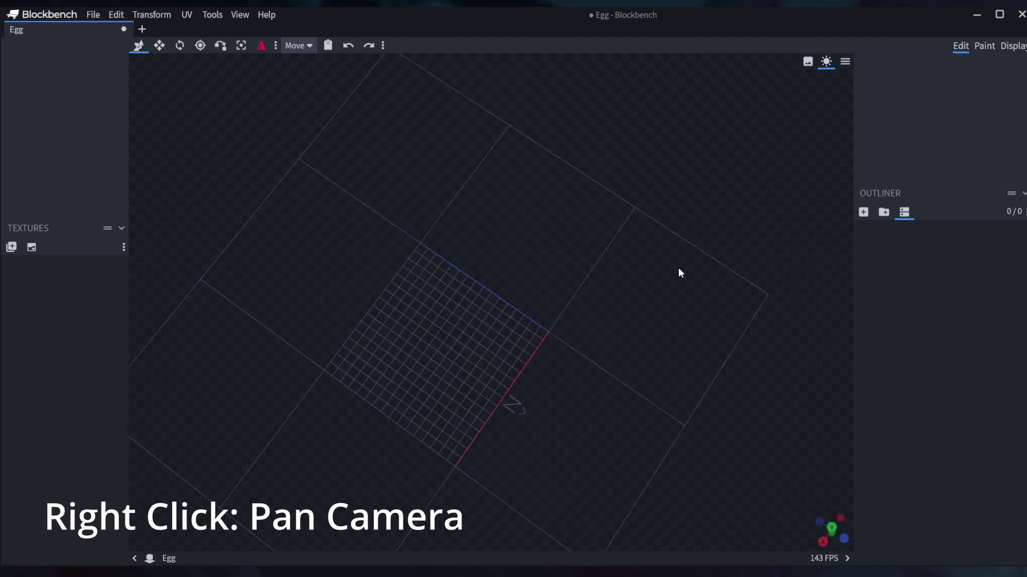
- Add a cube and move it down onto the grid at position 9, 0, 6
click(863, 212)
drag(639, 376, 655, 284)
drag(555, 335, 480, 323)
drag(580, 293, 392, 350)
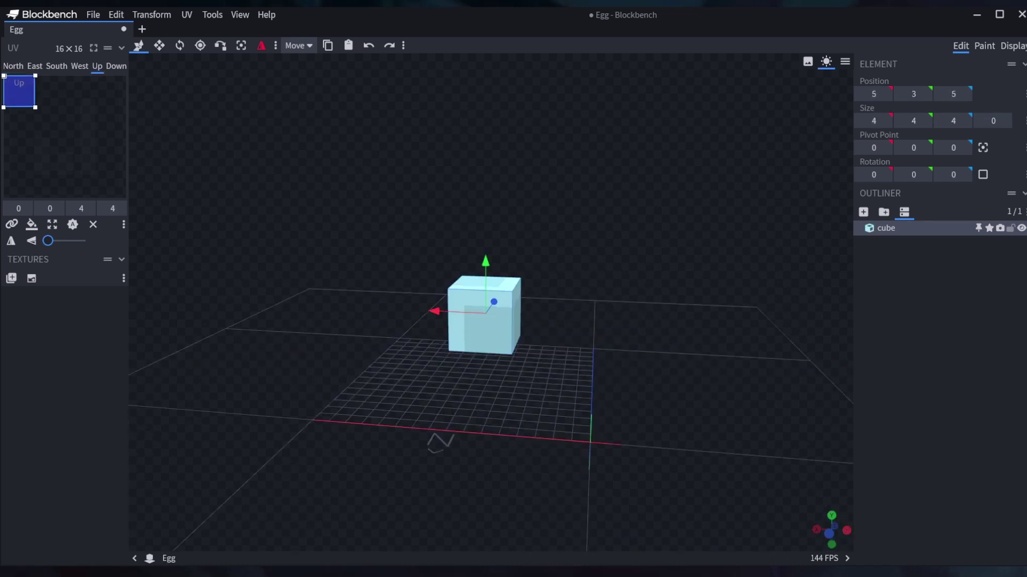
drag(594, 254, 388, 306)
drag(451, 257, 444, 297)
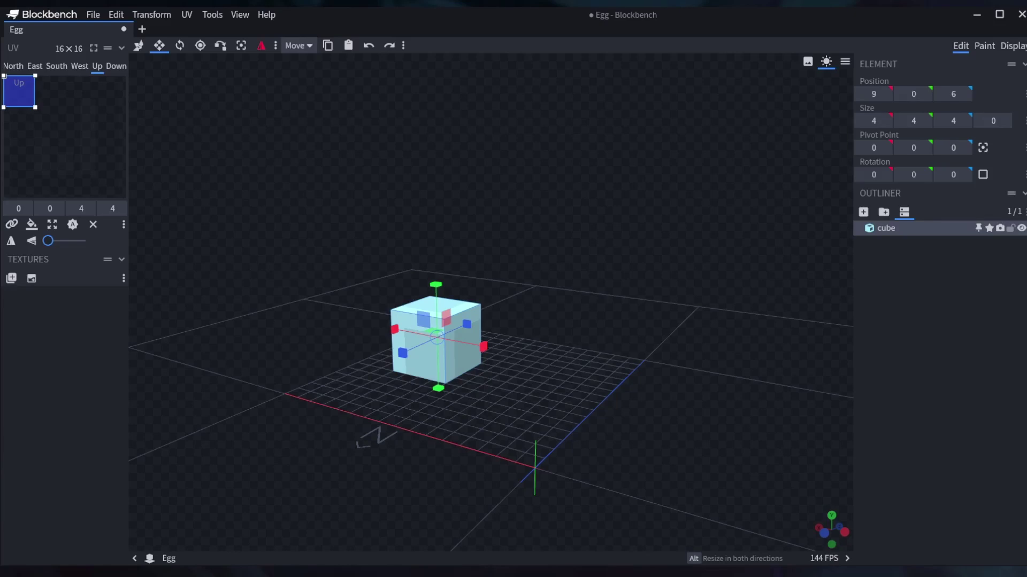
- Stretch the cube to a size of 10 along X and 13 along Y
drag(471, 321, 481, 272)
drag(427, 293, 428, 137)
drag(481, 273, 585, 255)
drag(585, 256, 535, 270)
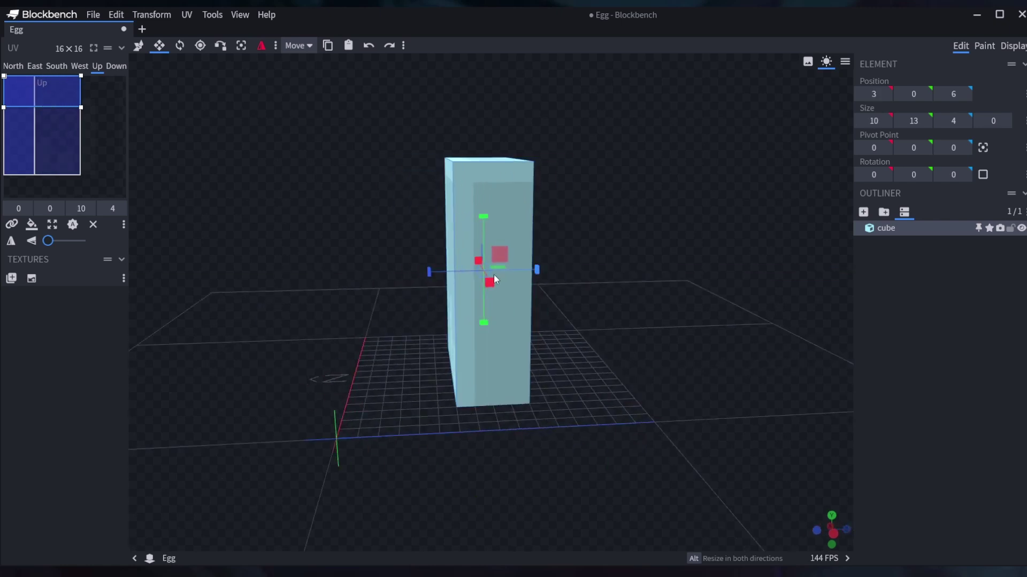
- Enlarge the cube further to a size of 14 × 15 × 6
drag(428, 270, 345, 278)
drag(499, 273, 545, 276)
drag(440, 274, 401, 272)
drag(649, 220, 517, 267)
drag(695, 170, 773, 125)
click(478, 207)
scroll(514, 151, down, 3)
drag(515, 151, 498, 246)
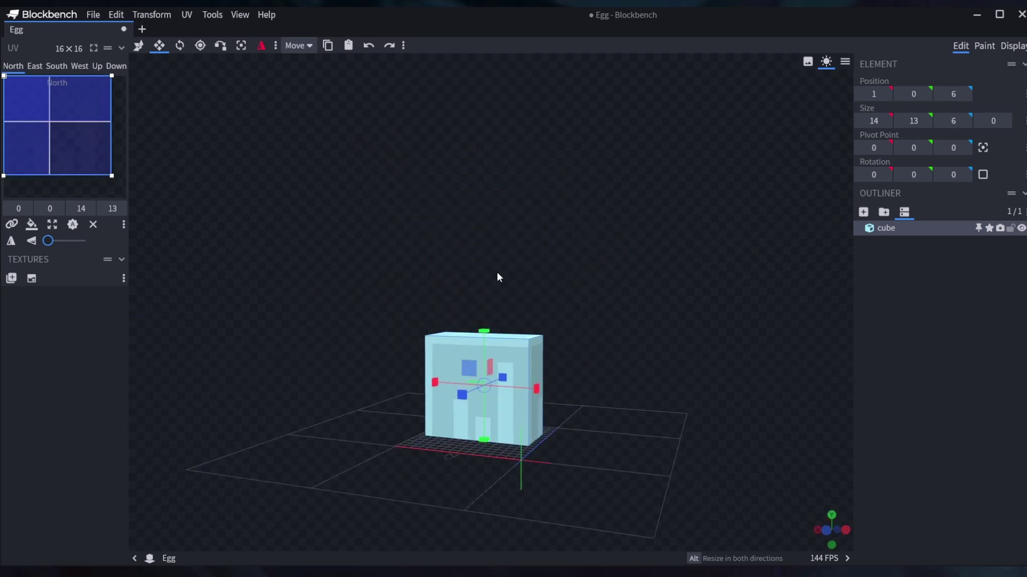
drag(483, 330, 299, 267)
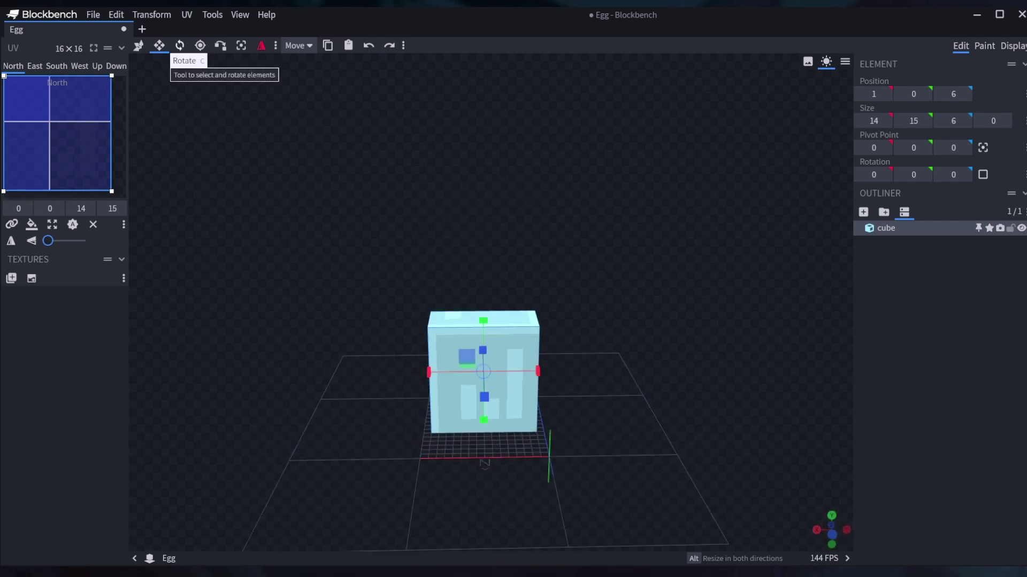
- Try rotating the cube around the vertical axis of its pivot point at the grid corner
click(179, 45)
drag(516, 274, 559, 305)
drag(534, 424, 627, 406)
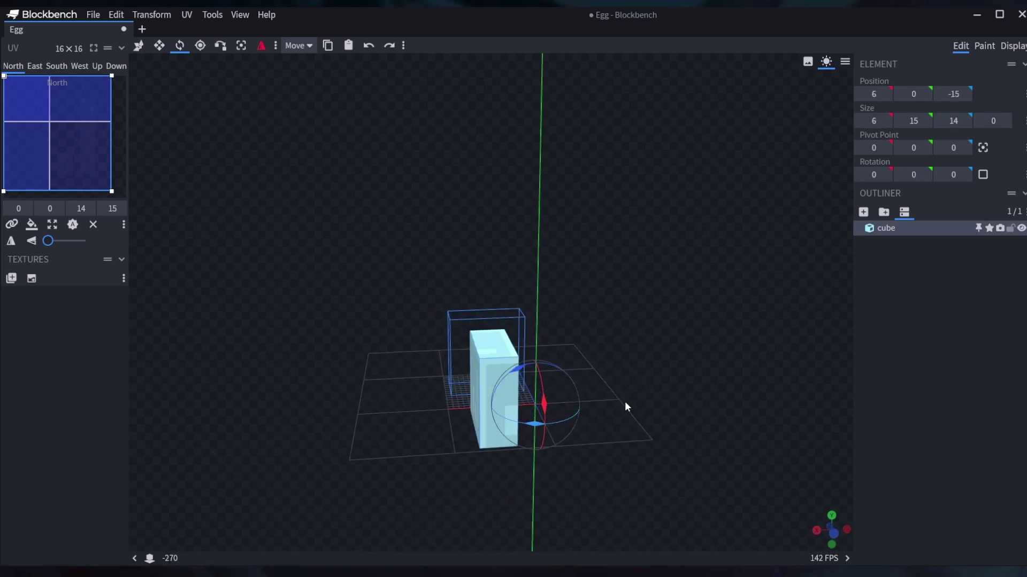
drag(716, 386, 546, 386)
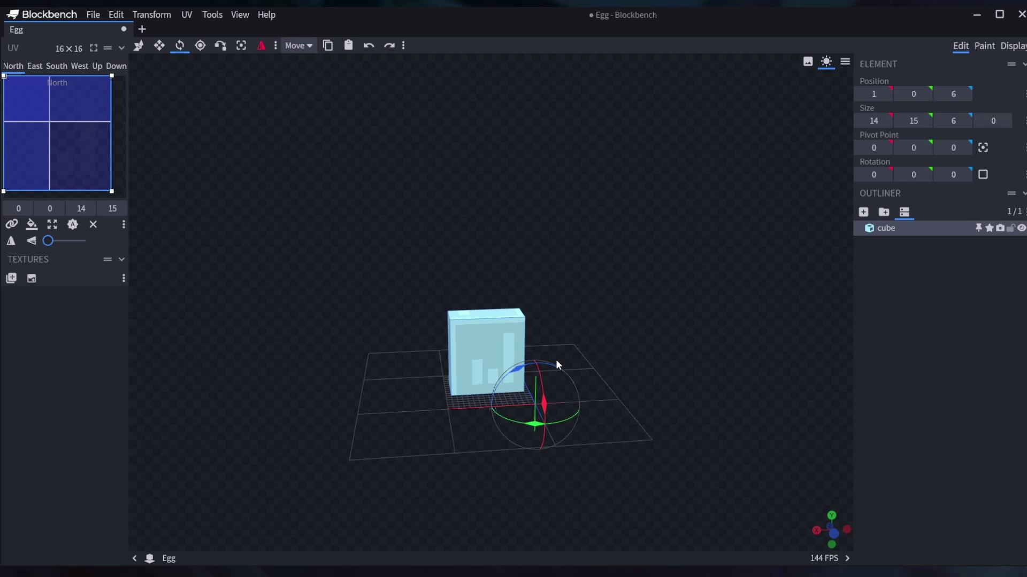
- Center the cube's pivot point on the cube at 8, 7.5, 9
scroll(536, 419, up, 2)
scroll(559, 443, up, 1)
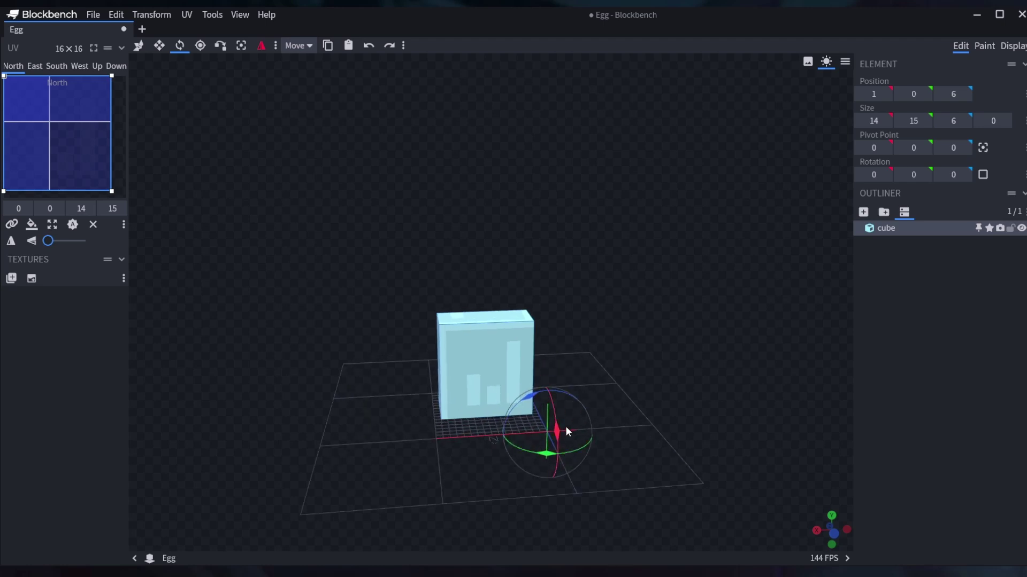
drag(556, 337, 497, 390)
scroll(462, 337, up, 6)
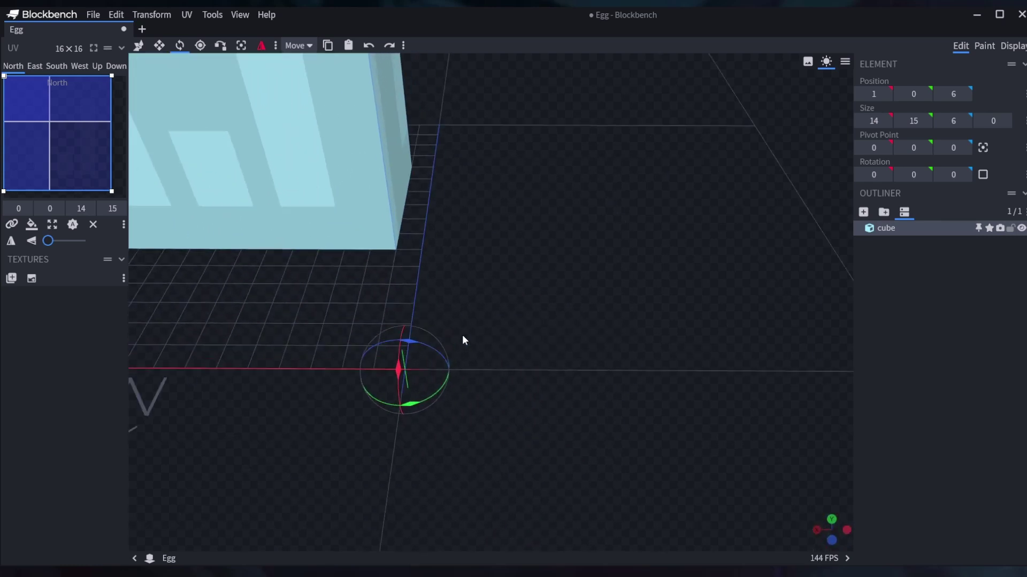
scroll(533, 179, down, 14)
right_drag(571, 227, 673, 303)
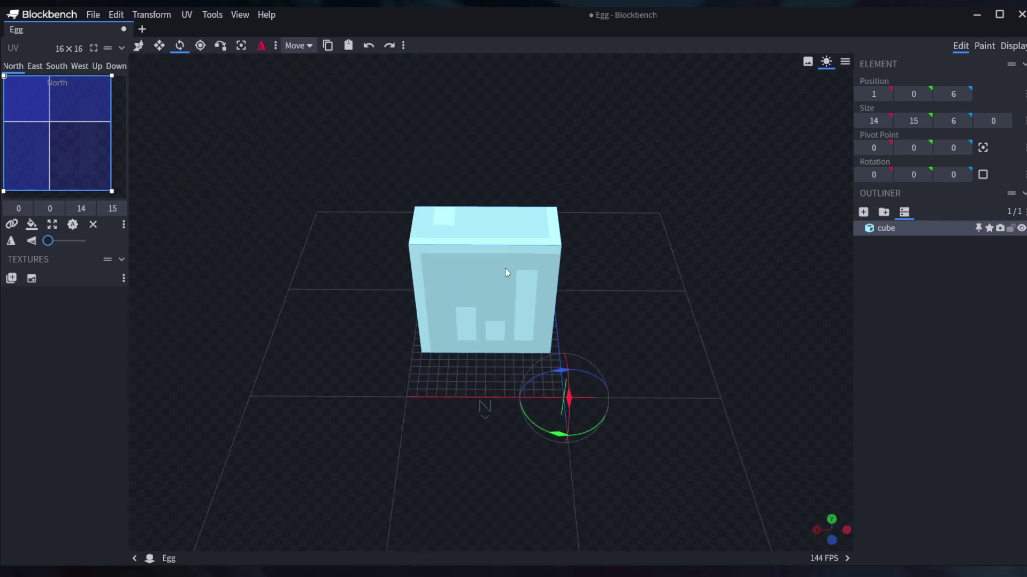
click(240, 46)
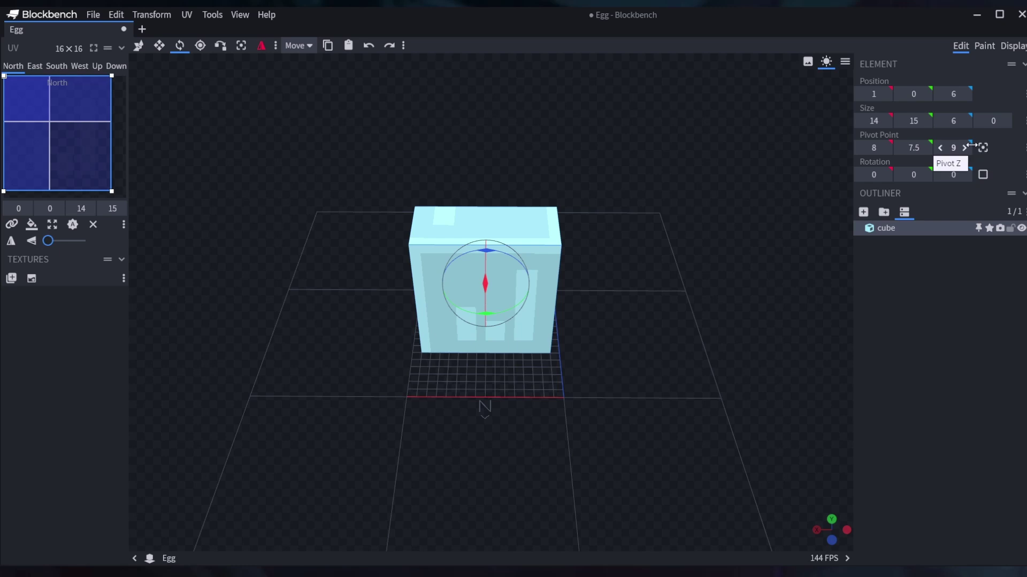
- Try rotating the cube around its centered pivot point
drag(658, 249, 665, 207)
drag(485, 345, 504, 341)
drag(663, 253, 437, 340)
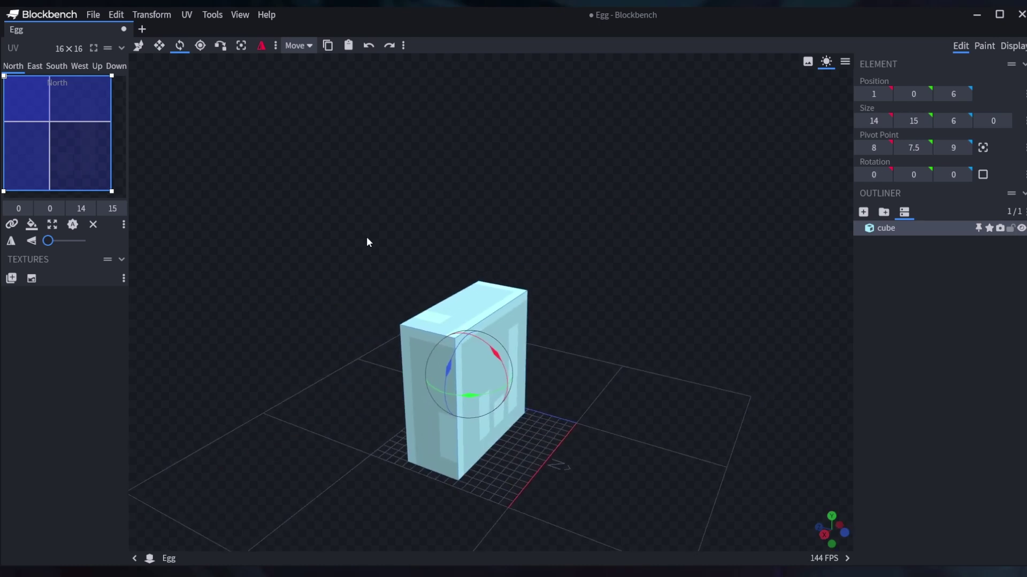
- Duplicate the cube and move the copy along the Z axis to position -4
drag(218, 208, 396, 317)
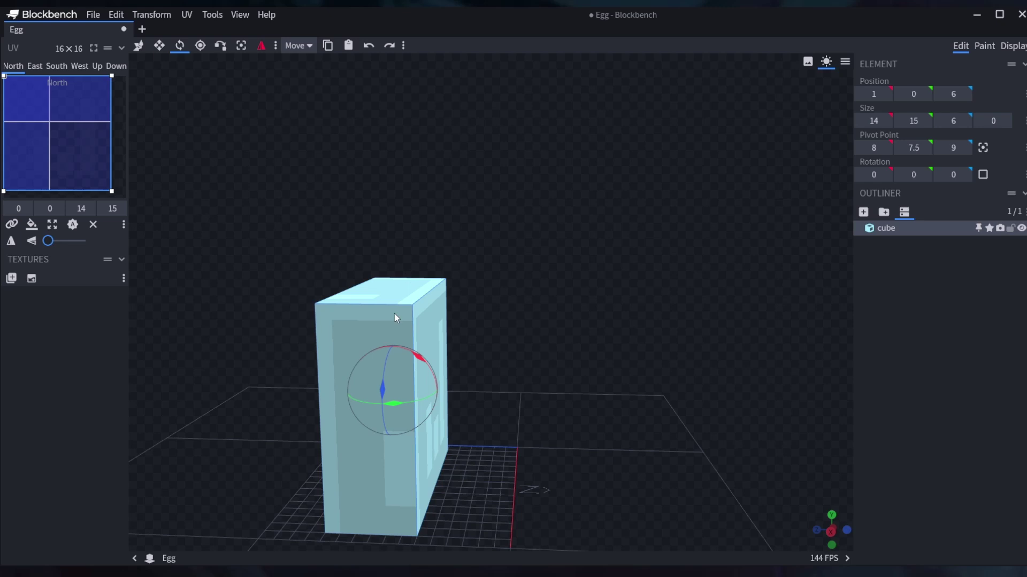
right_click(367, 328)
click(421, 373)
drag(341, 387, 471, 405)
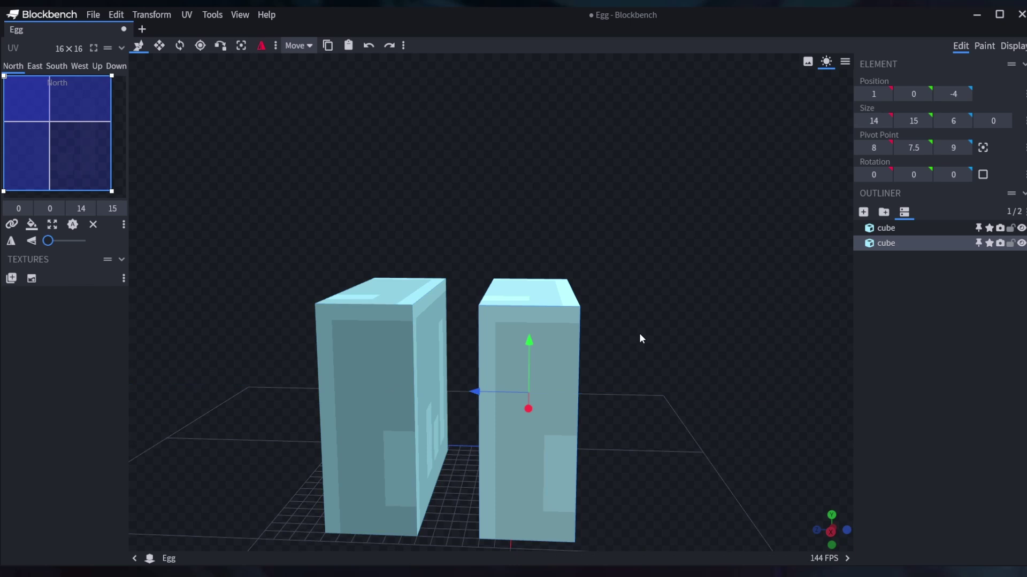
- Shorten the duplicate cube from its underside to a height of 6, keeping its top in place
scroll(471, 299, up, 5)
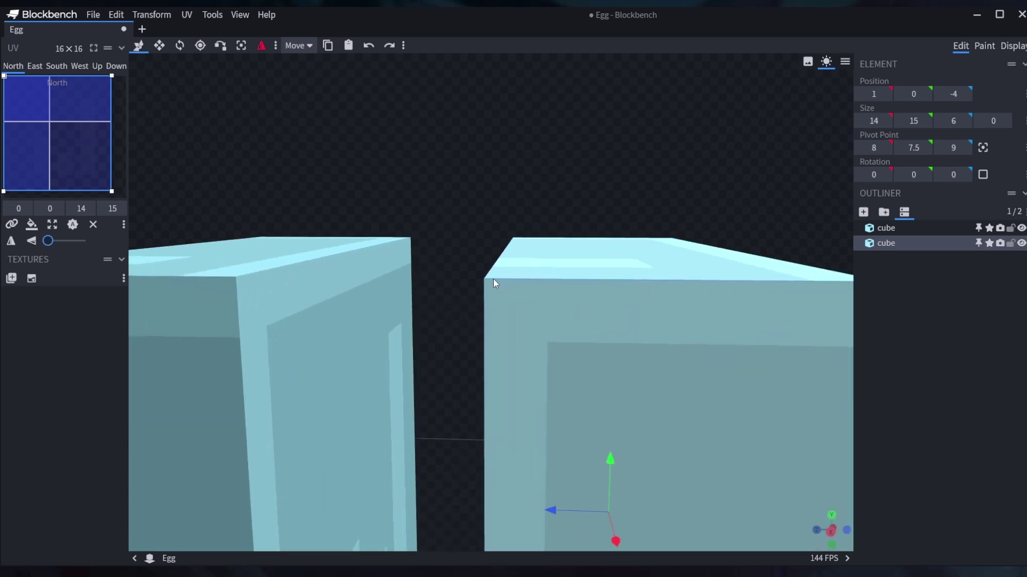
scroll(484, 284, down, 3)
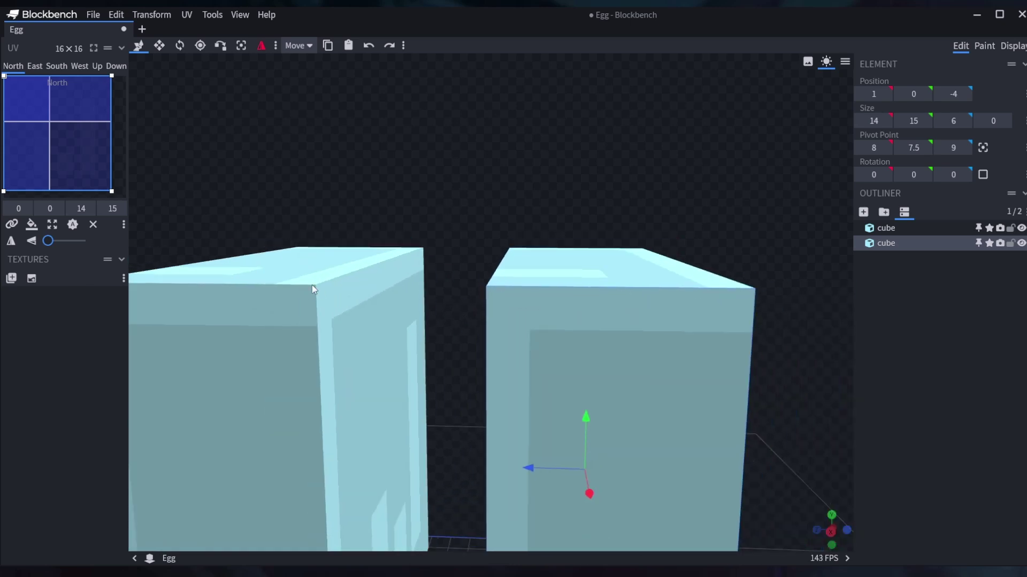
scroll(584, 310, down, 2)
scroll(584, 310, down, 2)
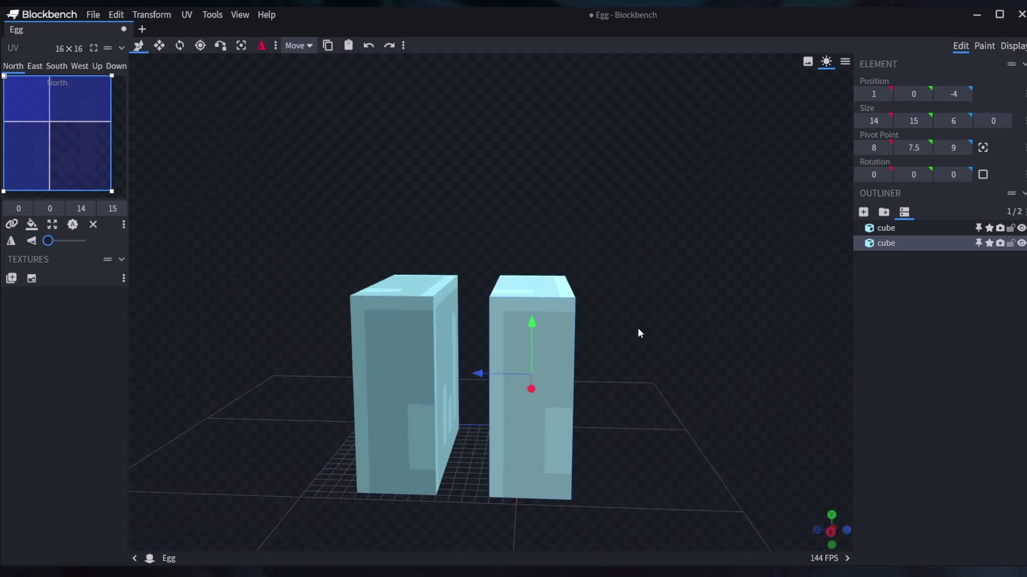
click(160, 45)
drag(527, 426, 486, 229)
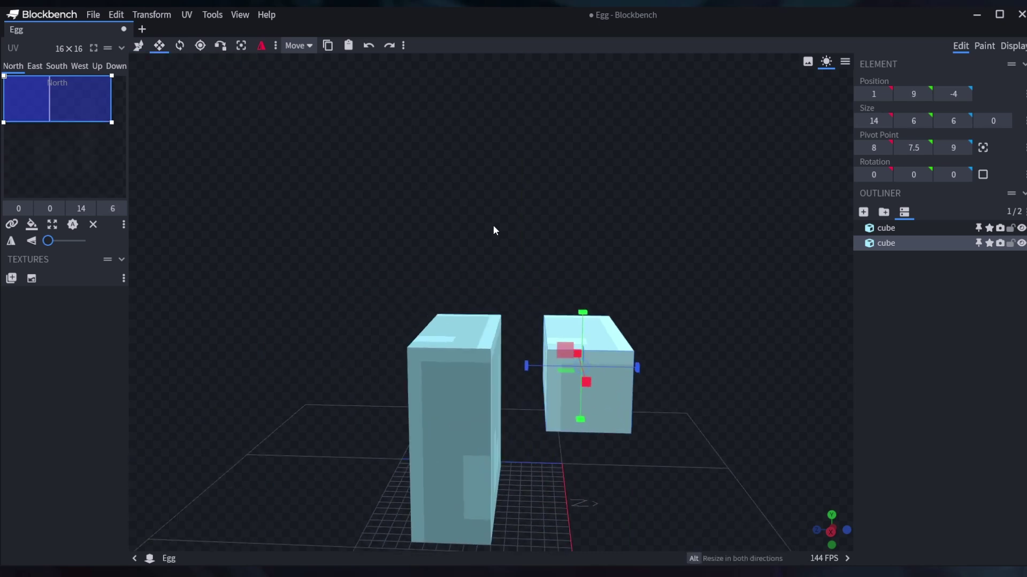
- Use Vertex Snap to join the shorter cube's upper corner to the matching upper corner of the taller cube
scroll(462, 259, up, 5)
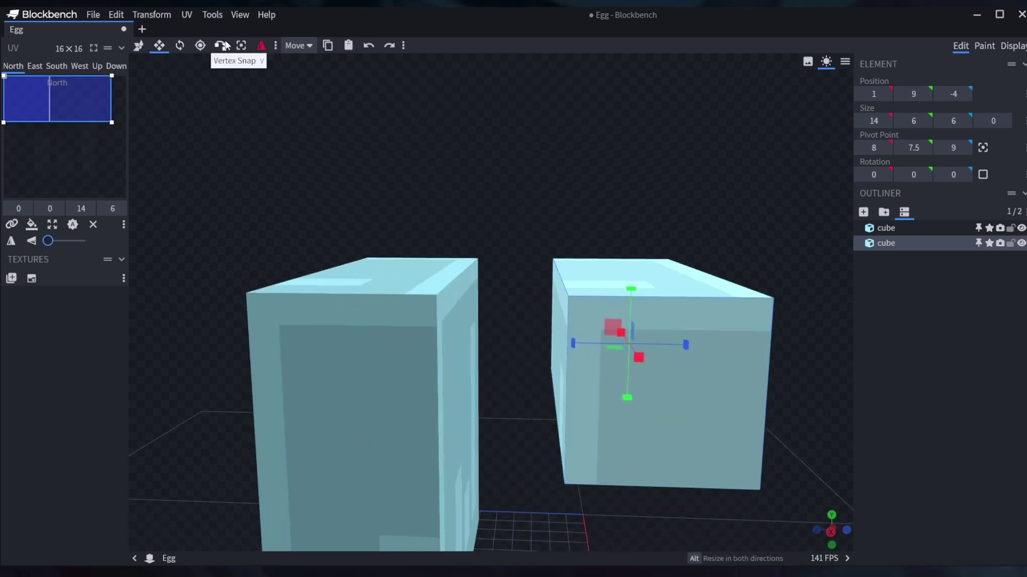
click(225, 48)
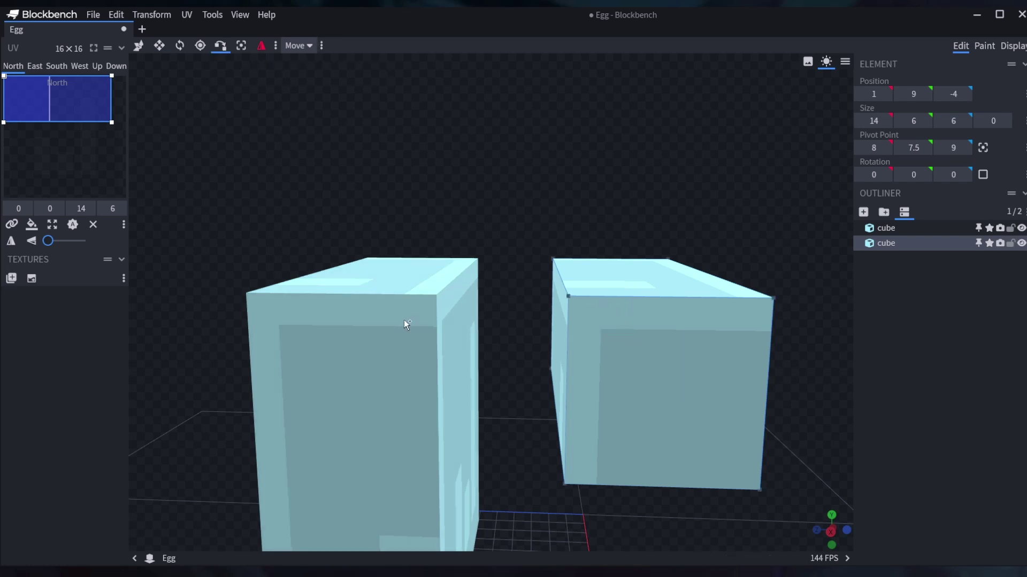
scroll(630, 295, up, 5)
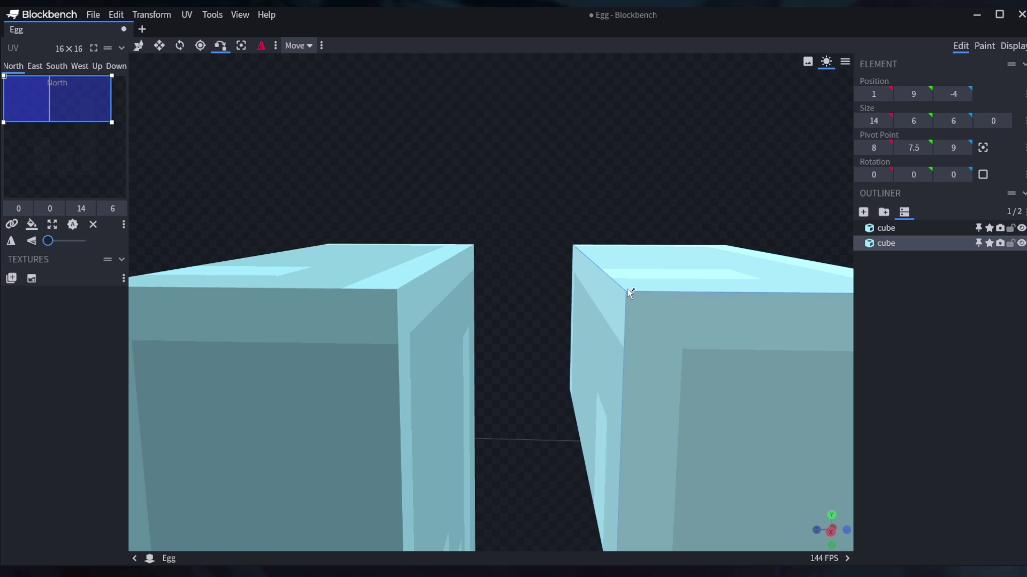
click(387, 307)
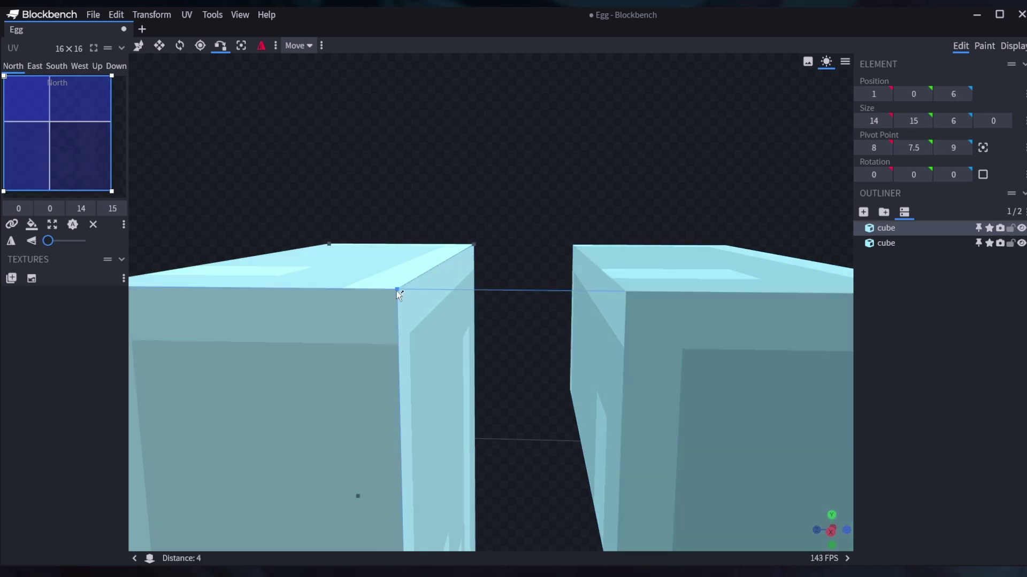
click(397, 291)
scroll(631, 299, down, 6)
drag(675, 304, 658, 318)
scroll(325, 240, up, 6)
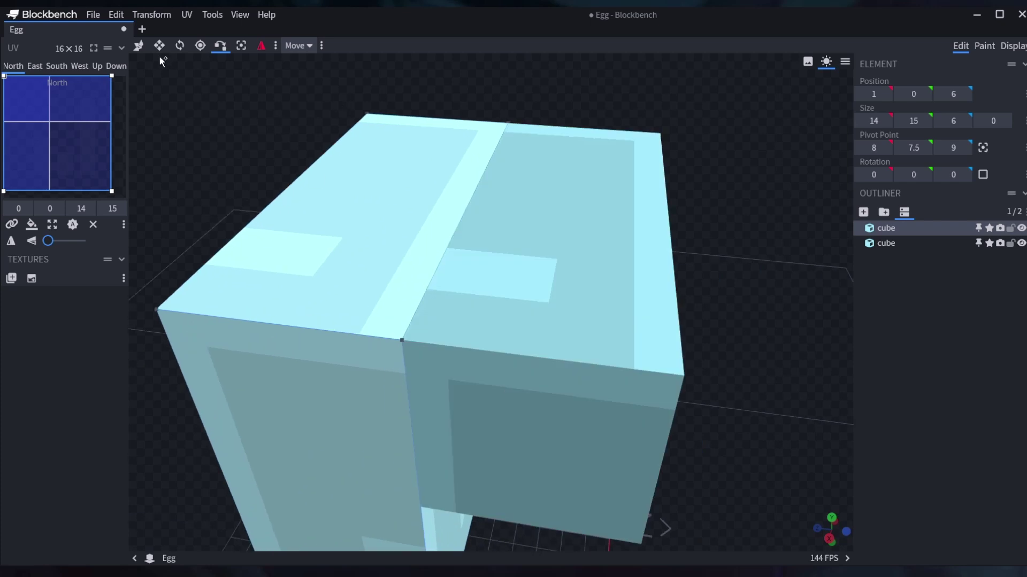
- Move the taller cube along the Z axis to position 7, leaving a gap beside the shorter cube
click(138, 46)
drag(381, 366, 325, 333)
drag(715, 241, 763, 144)
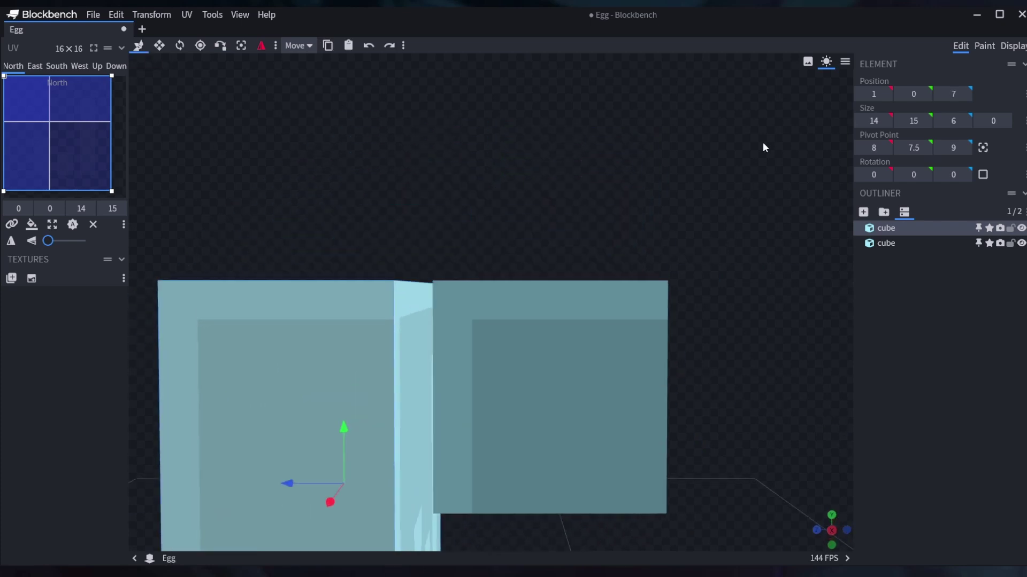
click(383, 292)
mouse_move(342, 420)
mouse_down()
mouse_move(344, 408)
mouse_move(341, 422)
mouse_up()
- Use Vertex Snap to join the shorter cube's near upper corner to the facing upper corner of the taller cube, closing the gap
click(522, 327)
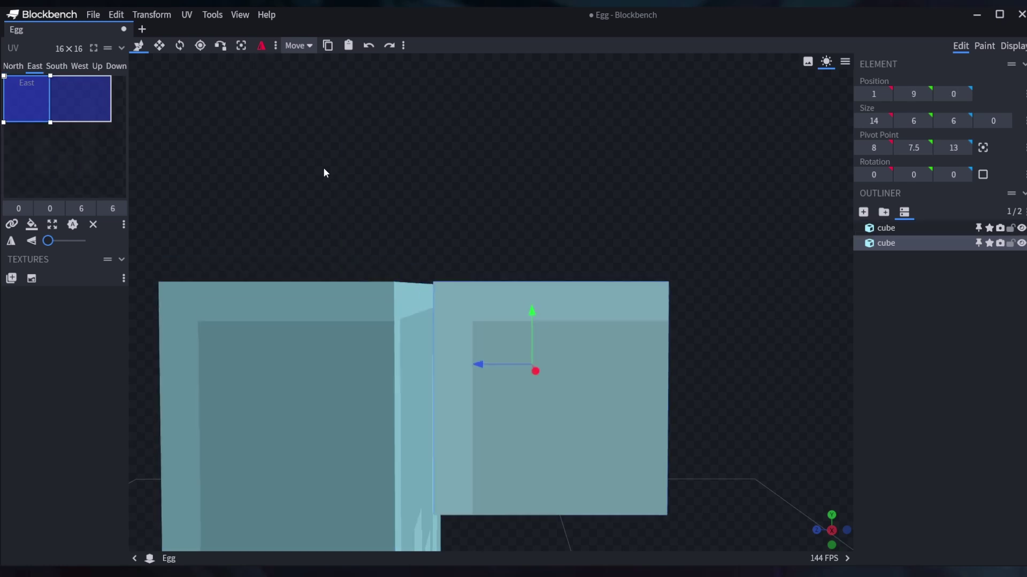
drag(314, 159, 373, 206)
key(s)
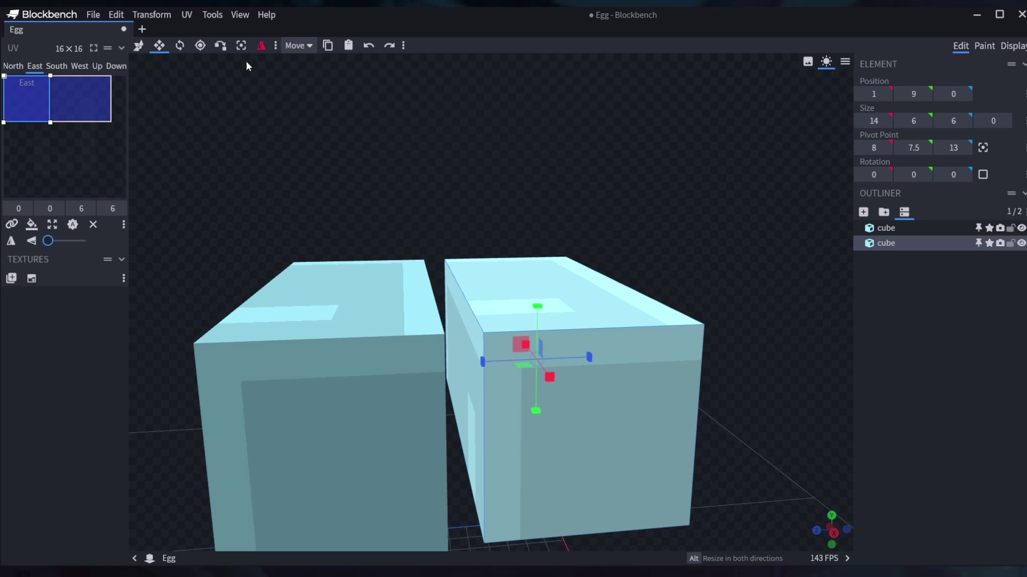
click(220, 46)
scroll(499, 379, up, 3)
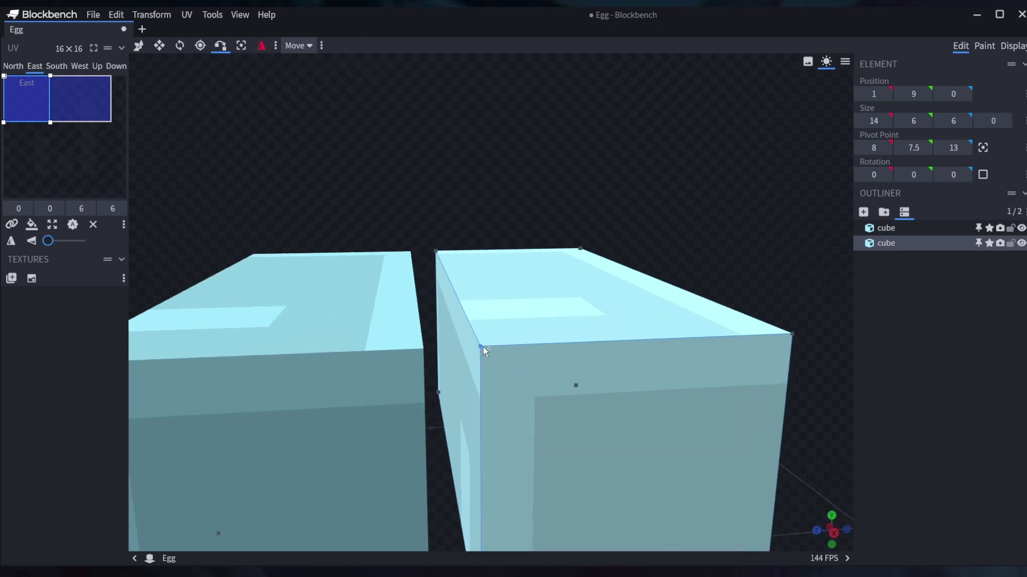
scroll(484, 348, up, 2)
click(478, 368)
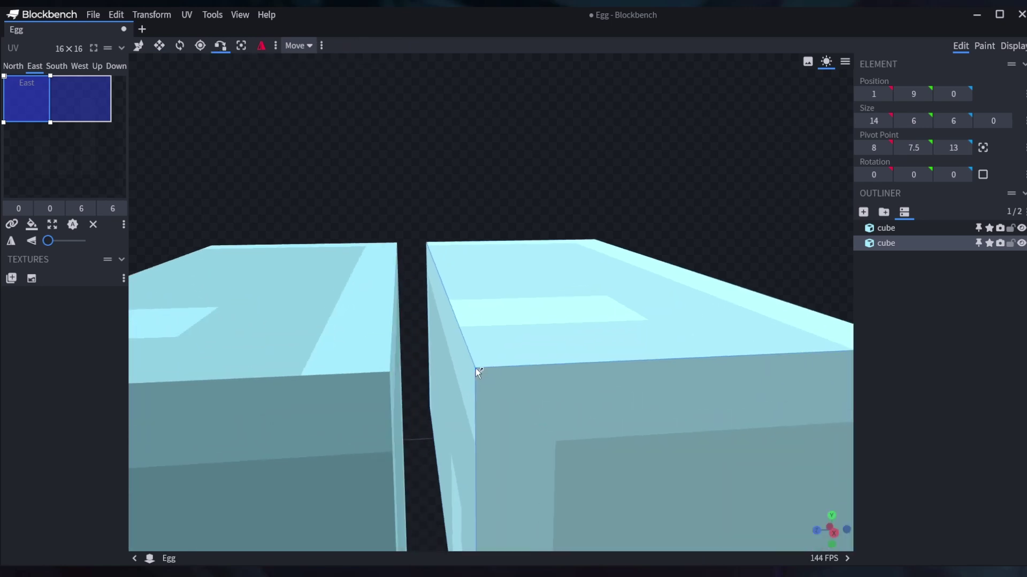
click(347, 367)
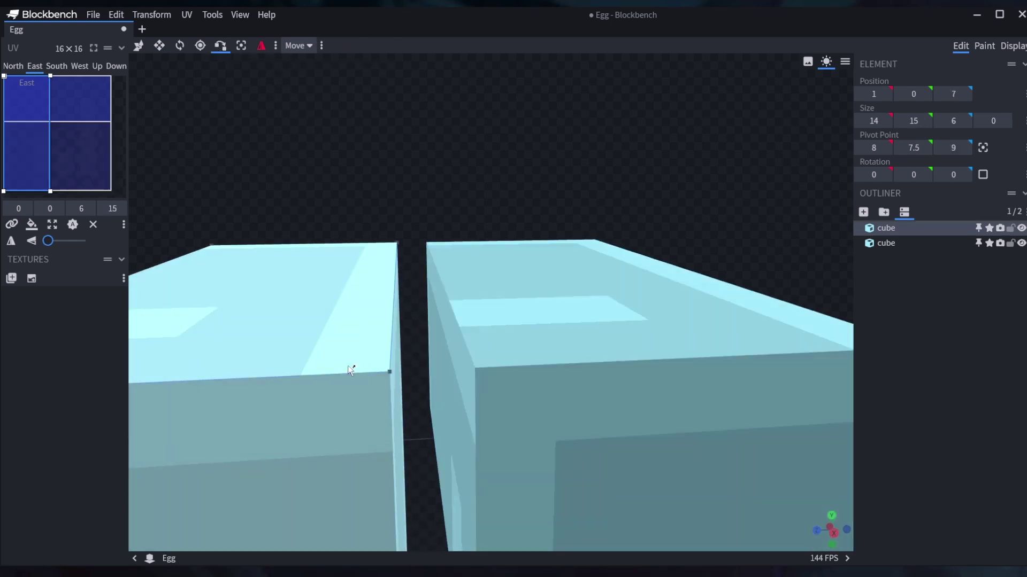
click(397, 377)
scroll(491, 392, down, 3)
scroll(491, 391, down, 5)
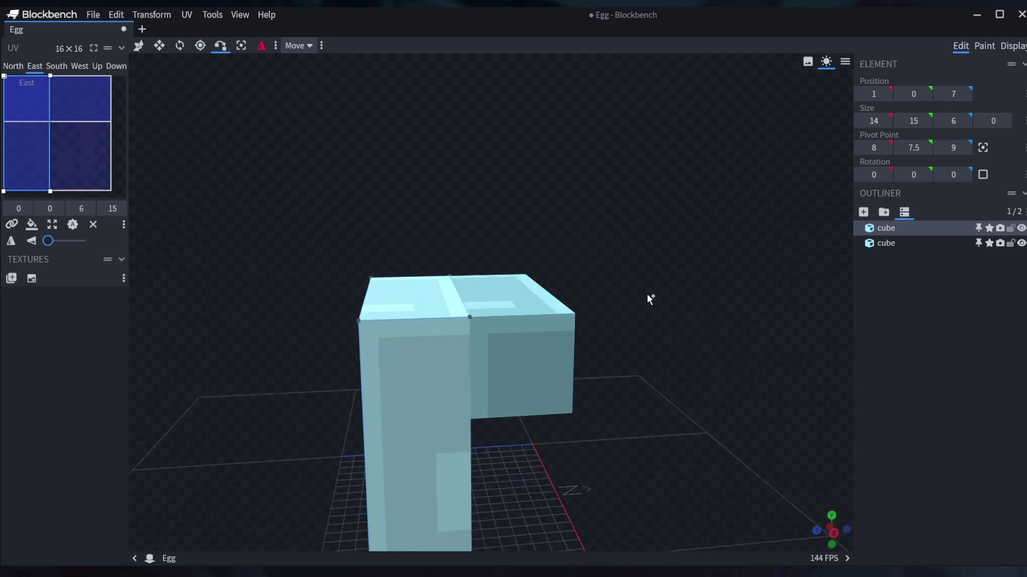
- Move the shorter cube along the Z axis to position -4, away from the taller cube
right_drag(621, 309, 575, 219)
click(138, 46)
scroll(397, 192, up, 1)
scroll(406, 214, up, 2)
click(431, 263)
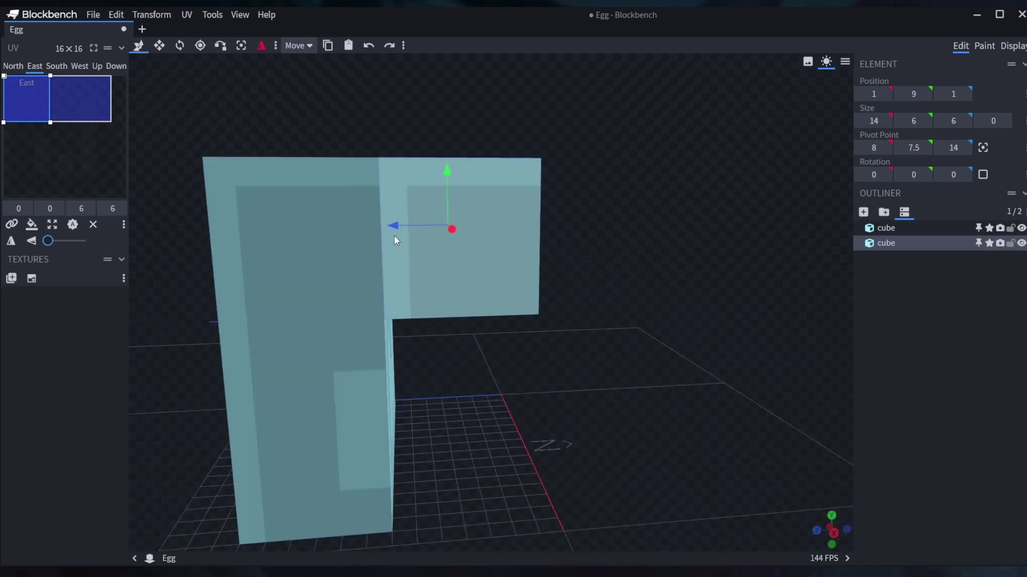
drag(395, 224, 486, 225)
drag(422, 218, 451, 163)
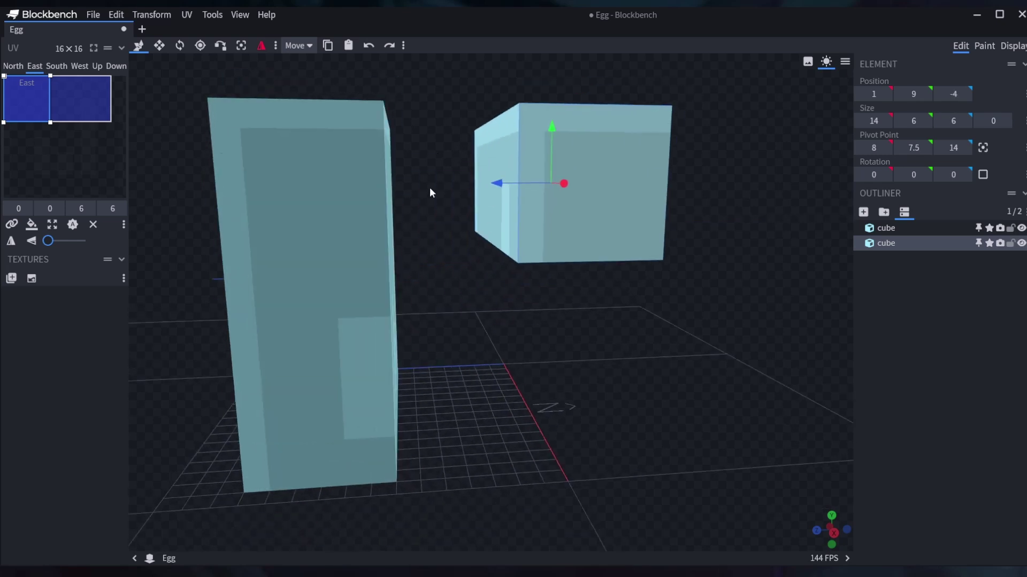
- Use Vertex Snap to attach the shorter cube's upper corner to the taller cube's near bottom corner
click(220, 45)
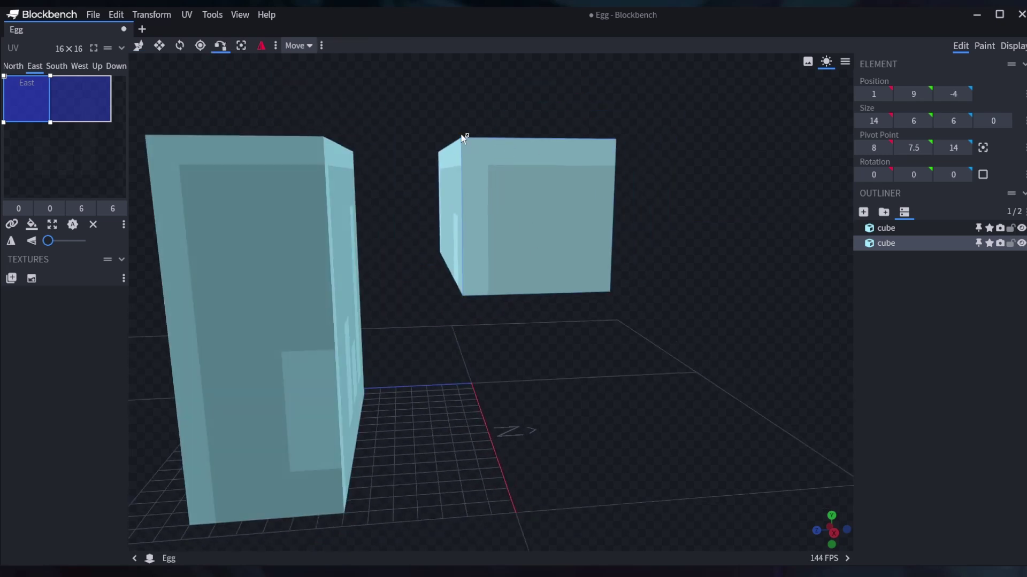
click(349, 452)
click(346, 514)
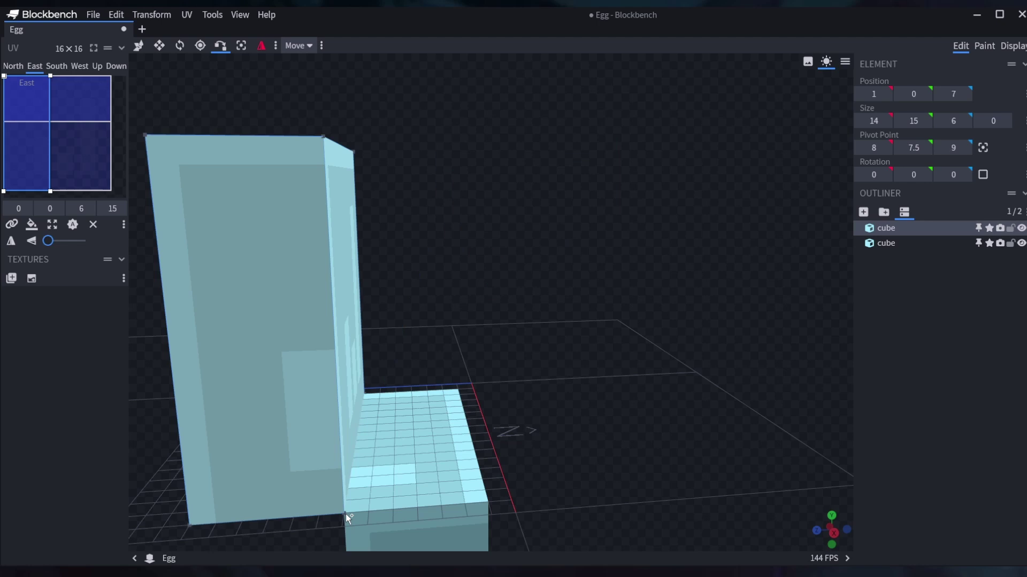
drag(554, 402, 518, 344)
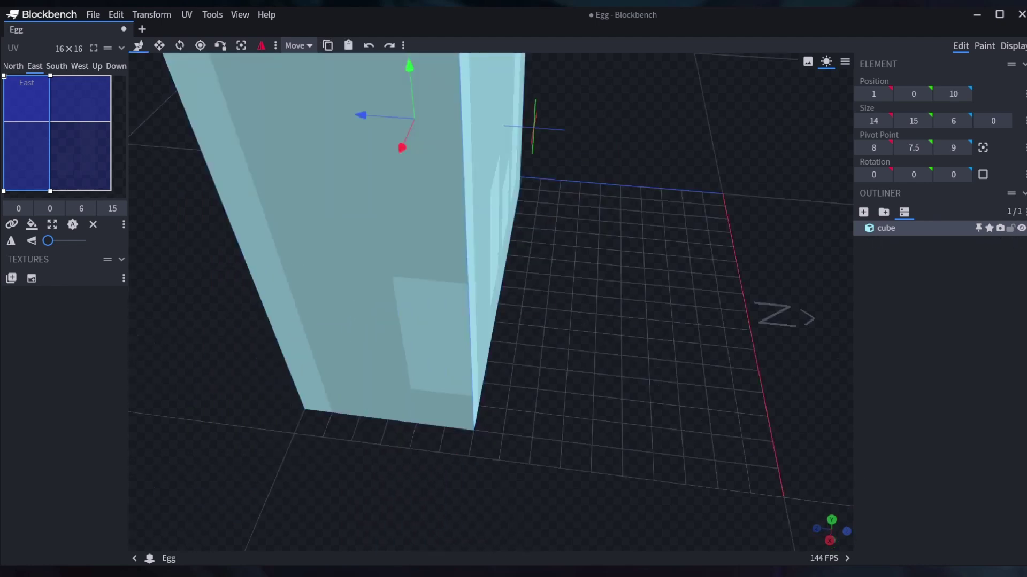
- Move the remaining cube along the Z axis to position 8, and with a smaller increment on to 7.5
right_drag(553, 255, 559, 289)
drag(560, 289, 569, 259)
drag(366, 171, 430, 187)
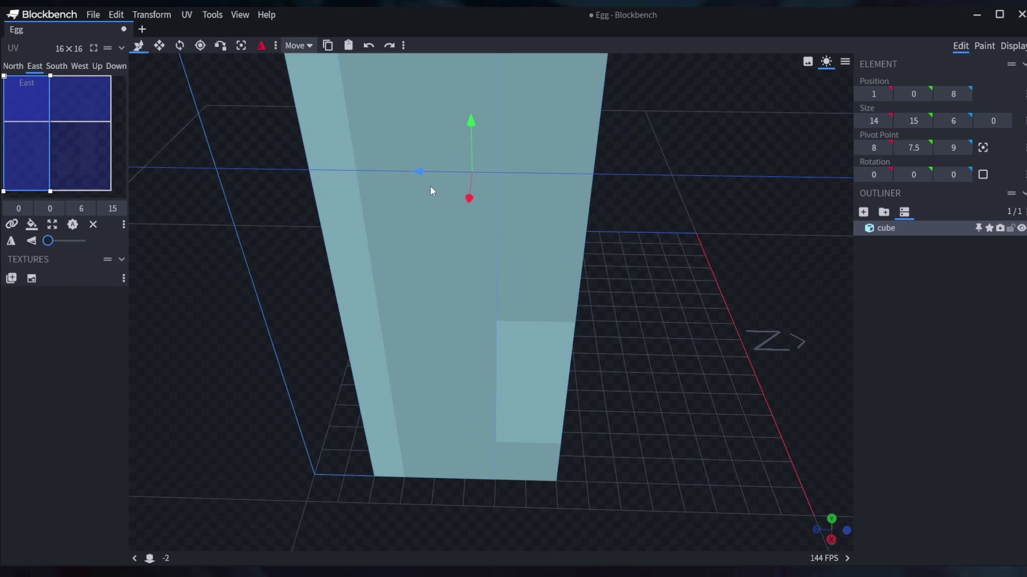
drag(429, 189, 434, 190)
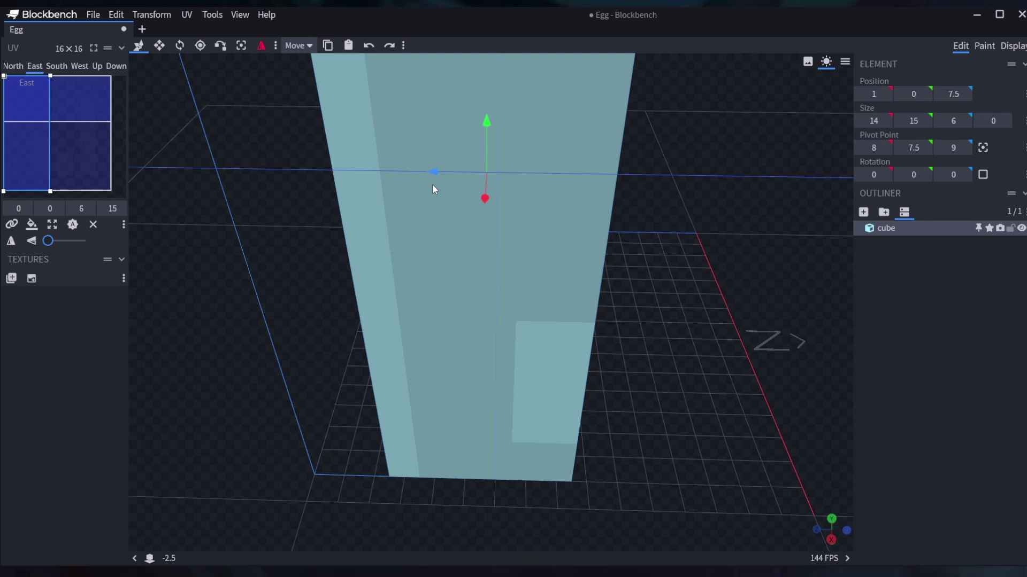
drag(433, 189, 441, 208)
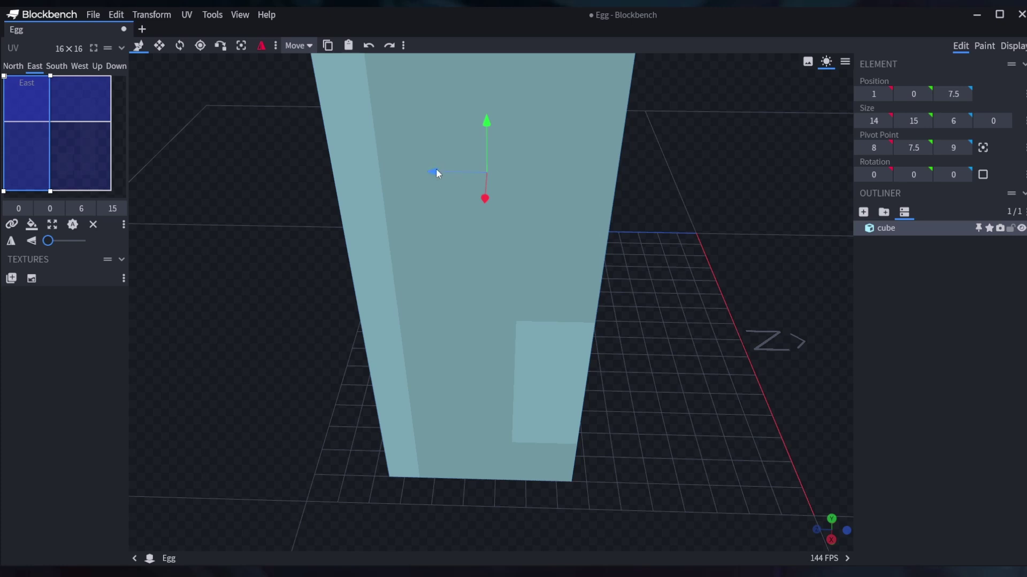
- Move the cube along the Z axis in the finest increments to position 7.025
mouse_move(433, 175)
mouse_down()
mouse_move(474, 176)
mouse_move(417, 195)
mouse_move(576, 184)
mouse_move(340, 192)
mouse_move(562, 173)
mouse_move(447, 172)
mouse_up()
scroll(406, 161, down, 4)
drag(323, 195, 258, 194)
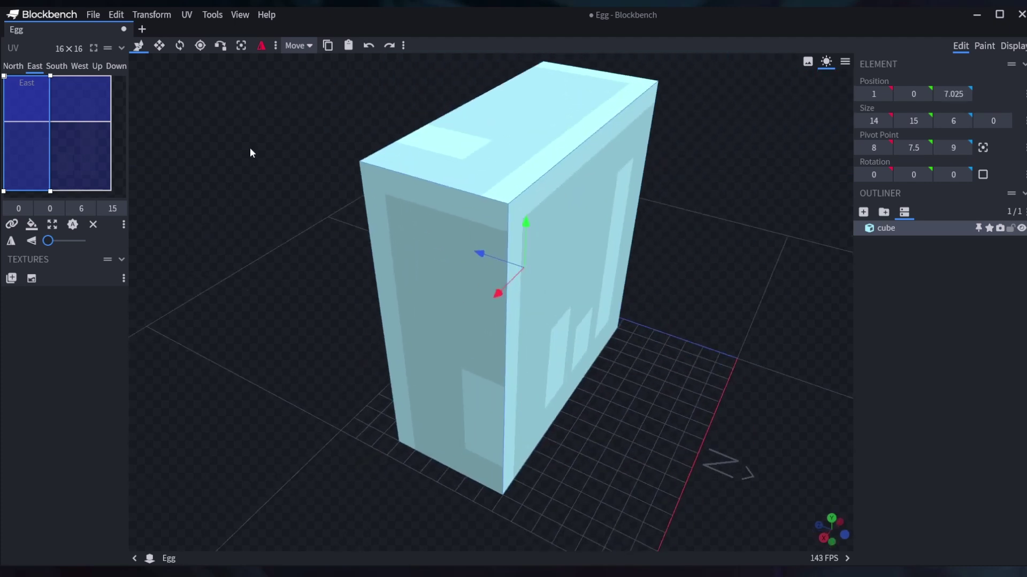
- Resize the cube's depth along the Z axis to 6.5 using a finer increment
click(160, 45)
drag(182, 104, 571, 271)
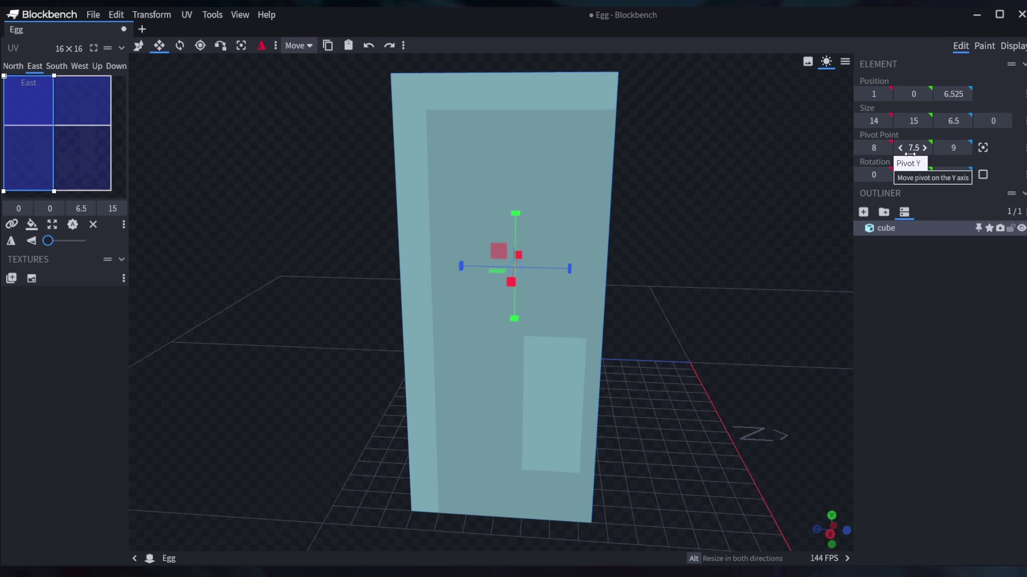
drag(570, 268, 574, 266)
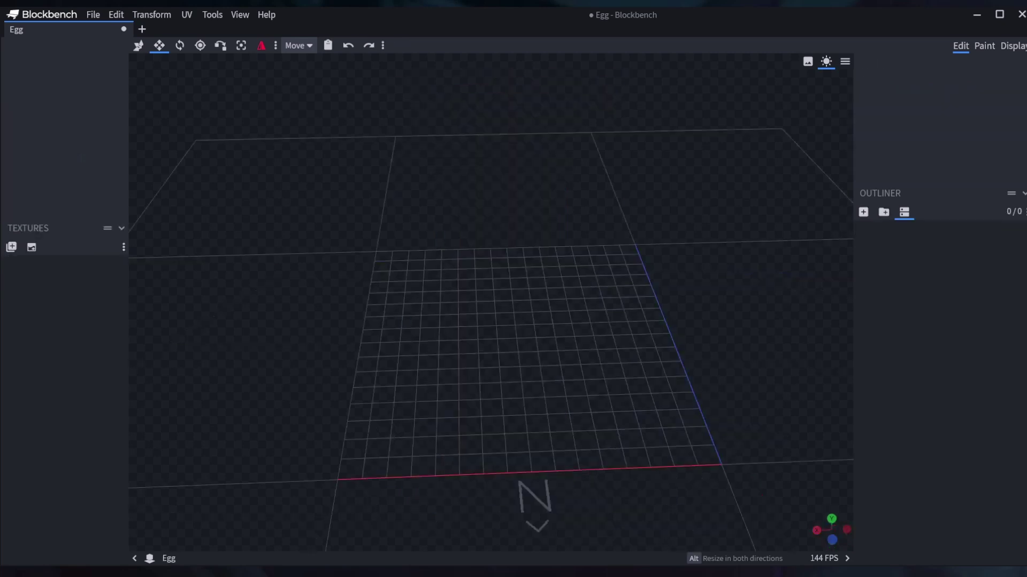
- Add a new cube to the empty scene and place it at position 8, 0, 7
drag(790, 240, 792, 270)
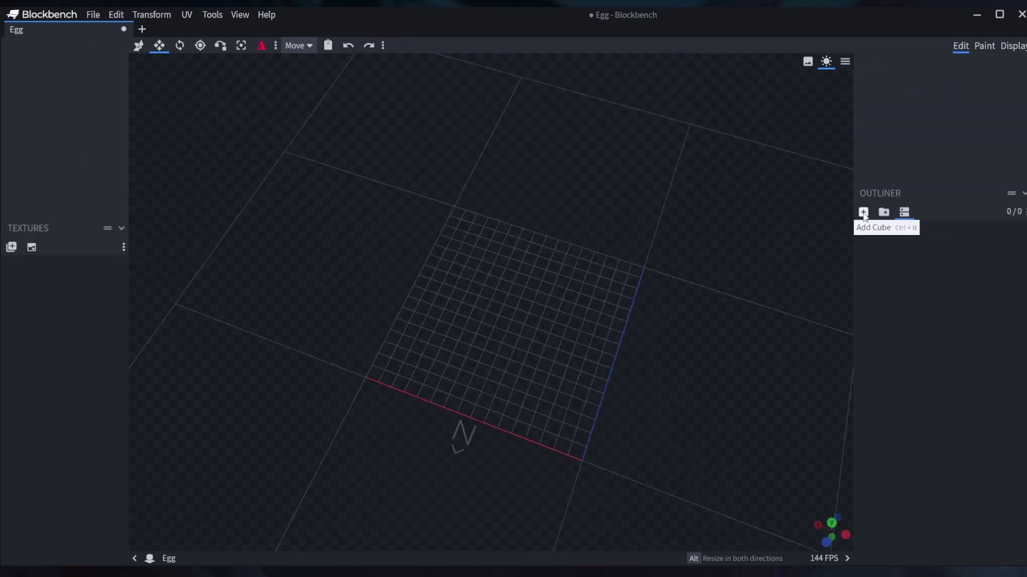
click(863, 212)
drag(682, 326, 711, 268)
click(139, 45)
drag(630, 324, 570, 207)
- Stretch the new cube upward to a height of 11 and widen it on both sides along the X axis
click(159, 45)
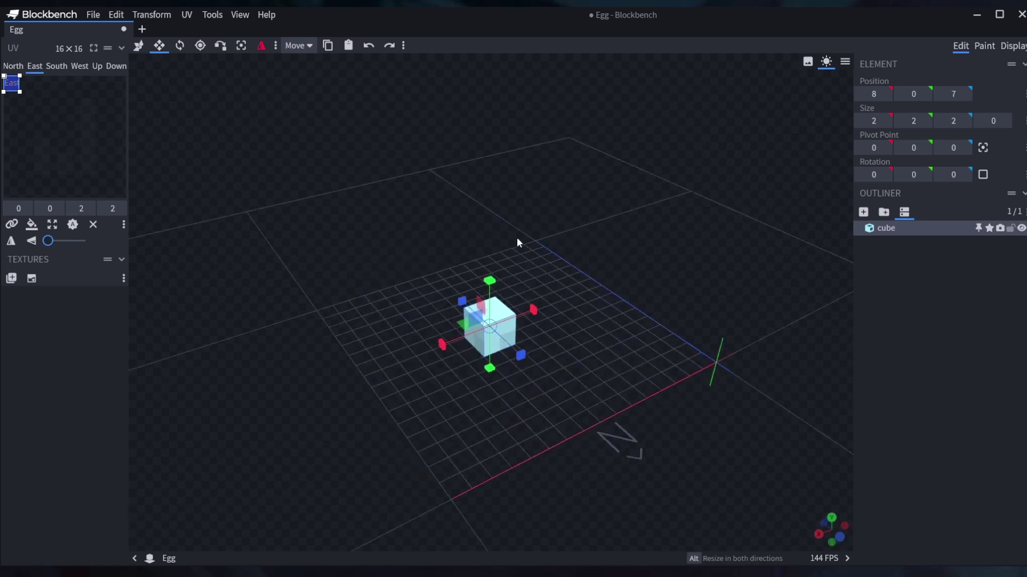
drag(491, 278, 486, 80)
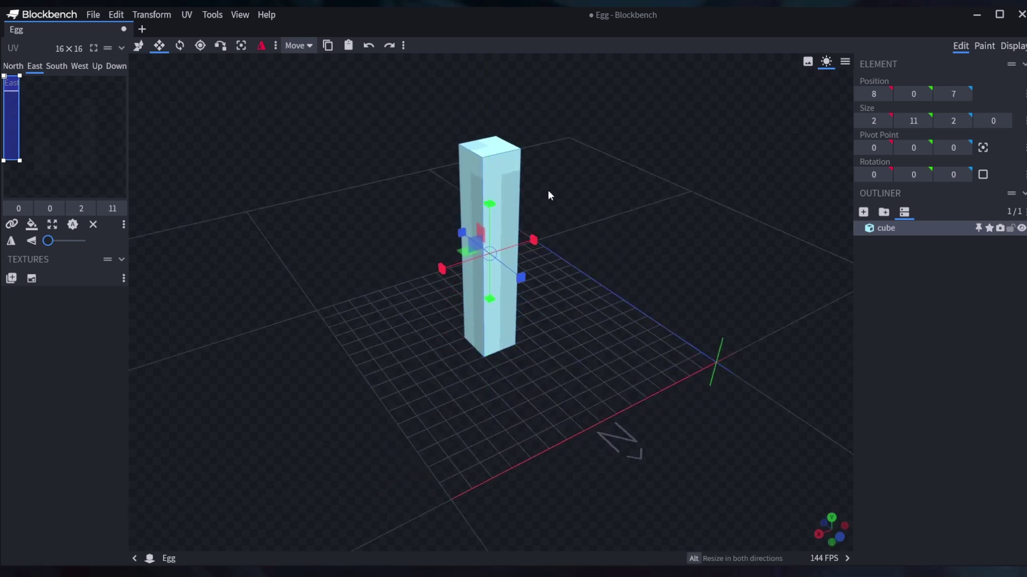
drag(535, 243, 583, 219)
drag(650, 212, 433, 255)
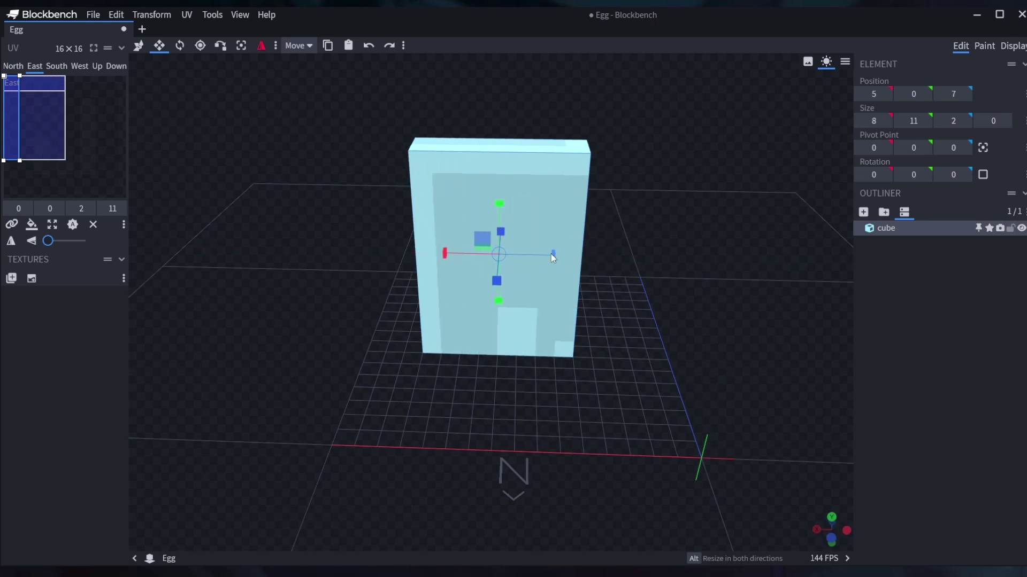
drag(550, 256, 570, 257)
- Resize the cube to 8 wide, 10 high and 6 deep, starting at position 4, 0, 7
drag(700, 235, 571, 226)
drag(691, 227, 618, 232)
drag(552, 274, 633, 297)
drag(380, 268, 633, 206)
drag(453, 254, 463, 247)
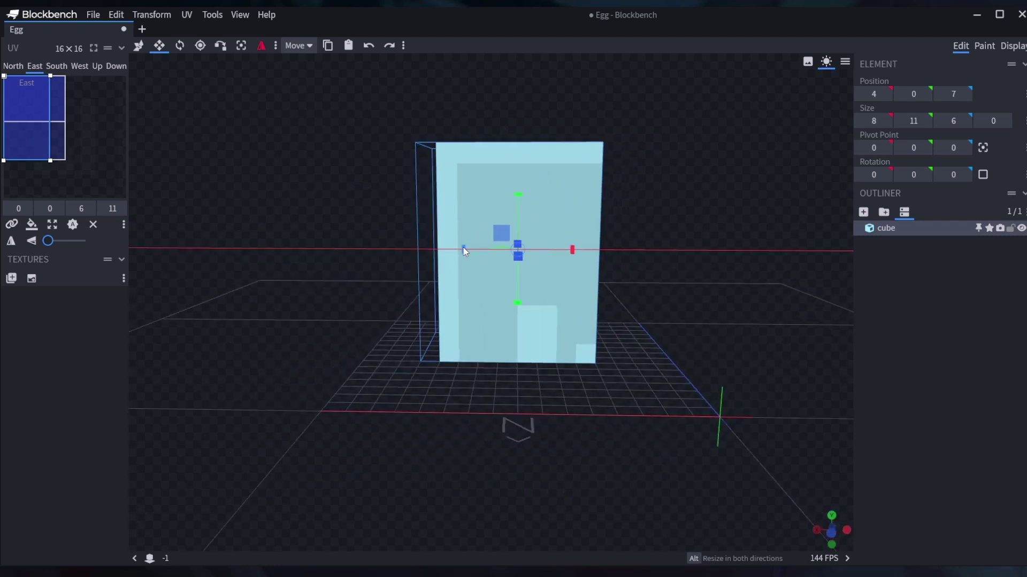
drag(516, 196, 522, 209)
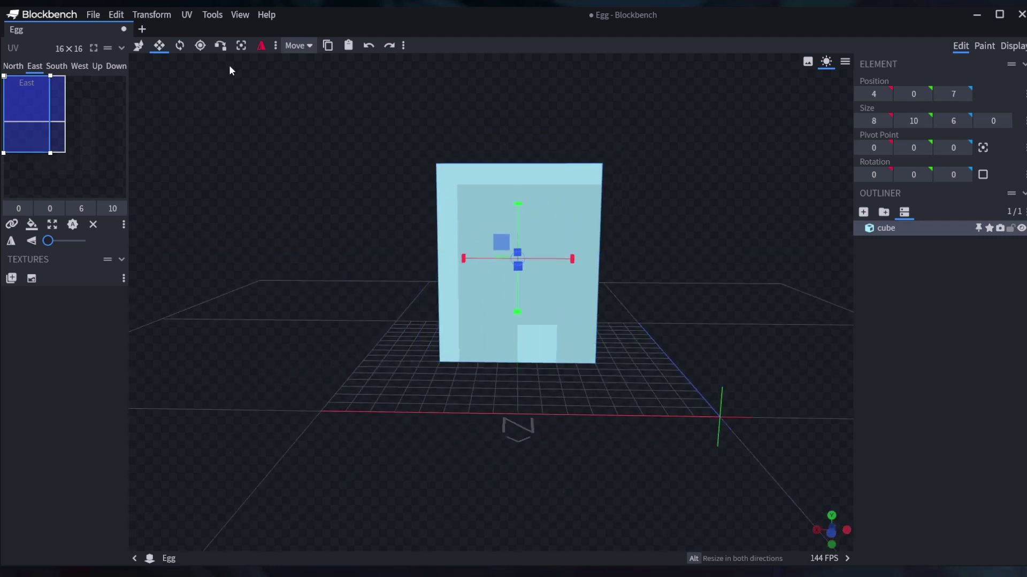
- Raise the body cube to Y position 3 and trim it to a size of 8 × 9 × 5 at Z position 8
click(138, 45)
click(522, 184)
drag(519, 206, 518, 151)
drag(405, 189, 517, 164)
click(476, 177)
click(159, 47)
- Duplicate the body cube and set the copy beneath it at Y position 0 with a height of 4
right_click(517, 164)
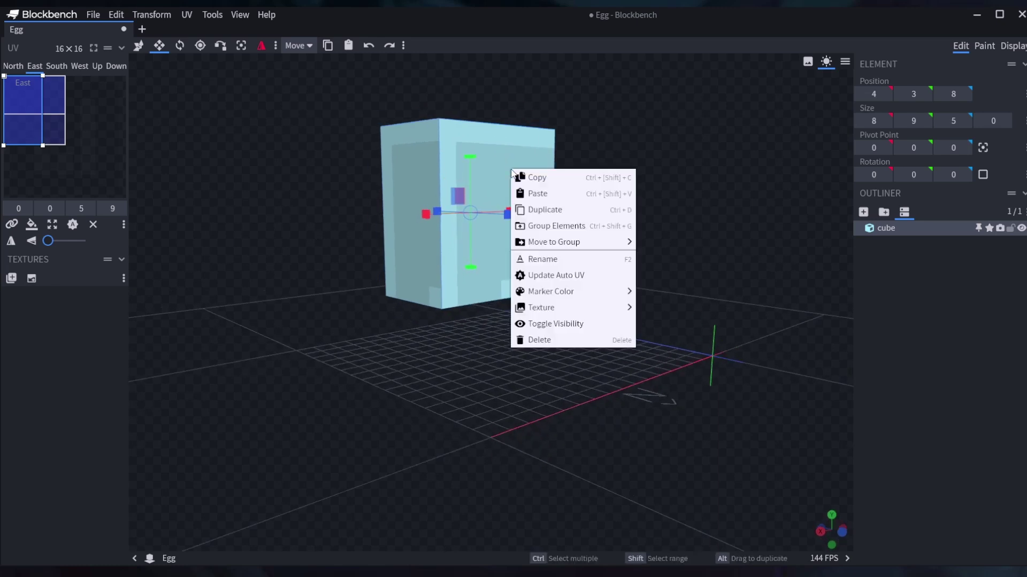
click(561, 214)
drag(561, 214, 587, 165)
drag(513, 155, 522, 299)
click(159, 45)
- Shrink the lower copy to a 3 × 3 × 3 leg under one side of the body, at position 9, 0, 8
scroll(563, 304, up, 5)
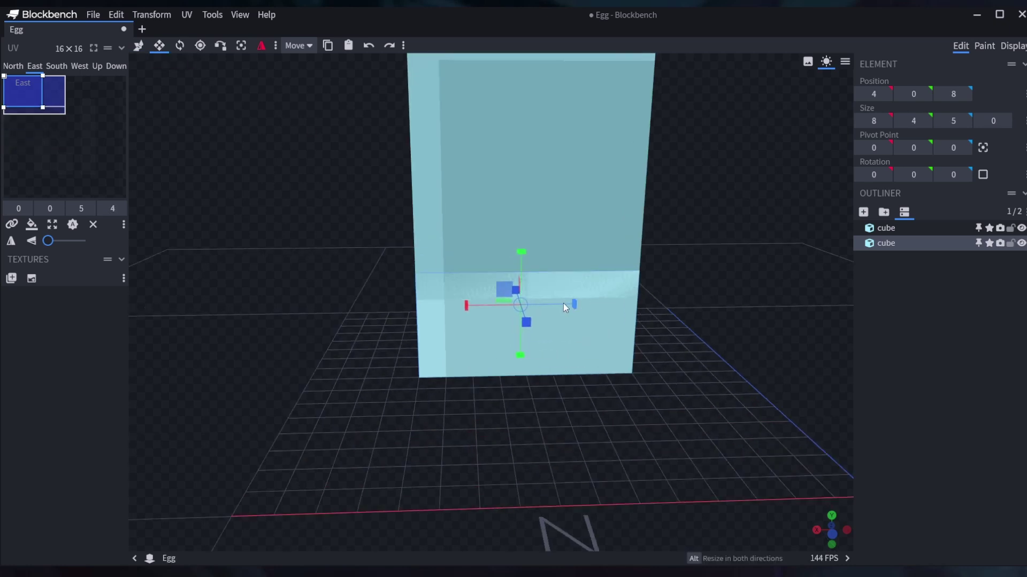
scroll(508, 275, up, 3)
scroll(411, 203, up, 4)
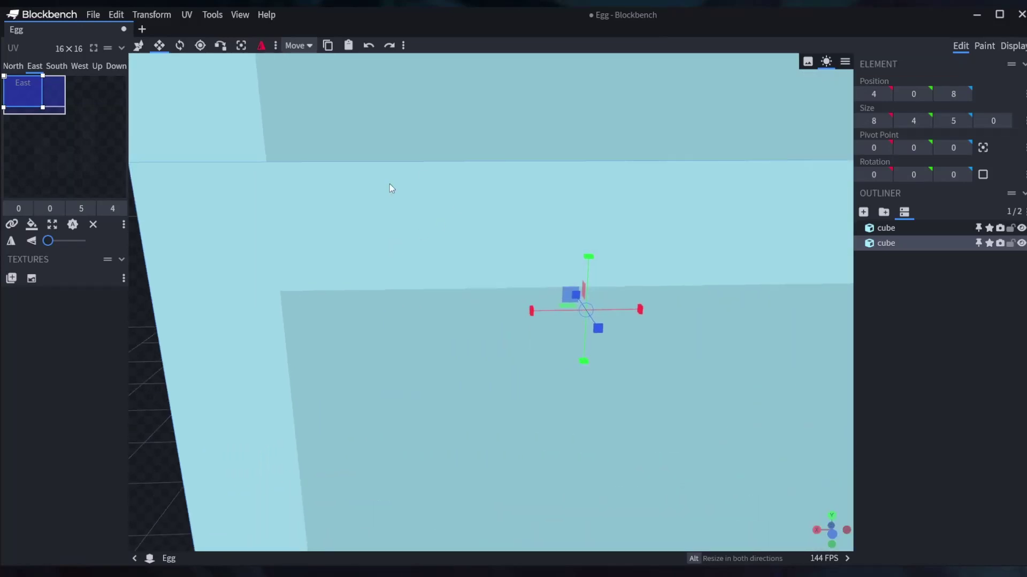
drag(354, 138, 551, 288)
scroll(566, 258, down, 3)
drag(457, 277, 297, 226)
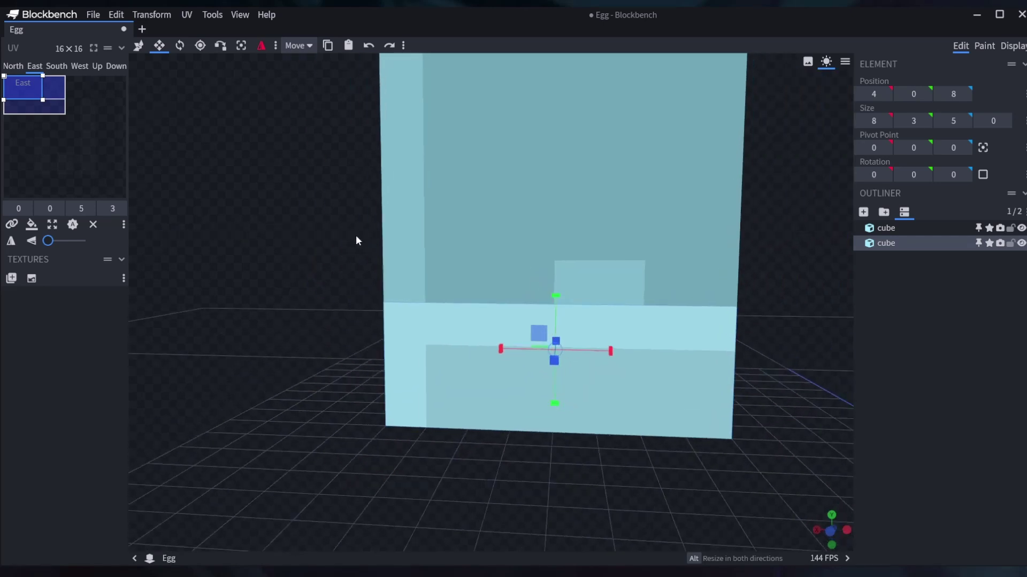
drag(612, 357, 487, 362)
drag(423, 358, 232, 101)
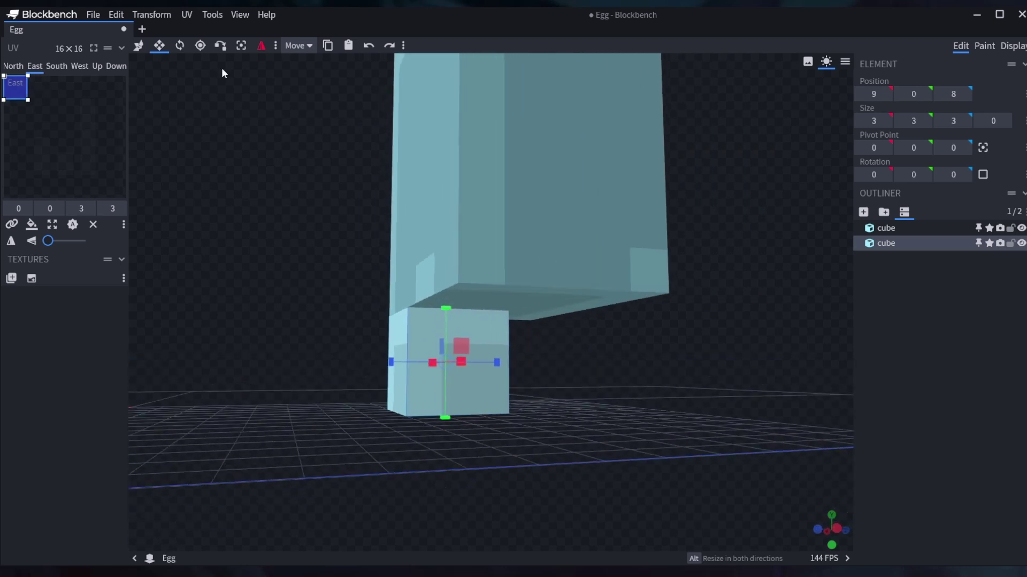
- Move the leg cube along the Z axis to position 9 to center it under the body's depth
click(138, 45)
drag(328, 275, 541, 360)
drag(255, 390, 538, 348)
scroll(503, 356, up, 5)
- Duplicate the leg cube and move the copy along the X axis to position 4 to form the second leg
right_click(484, 358)
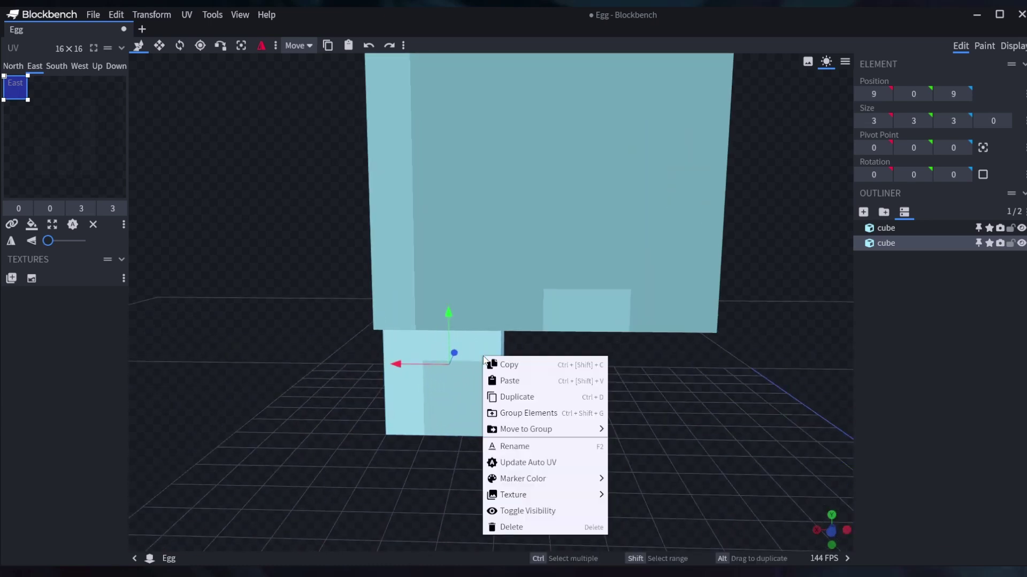
click(528, 399)
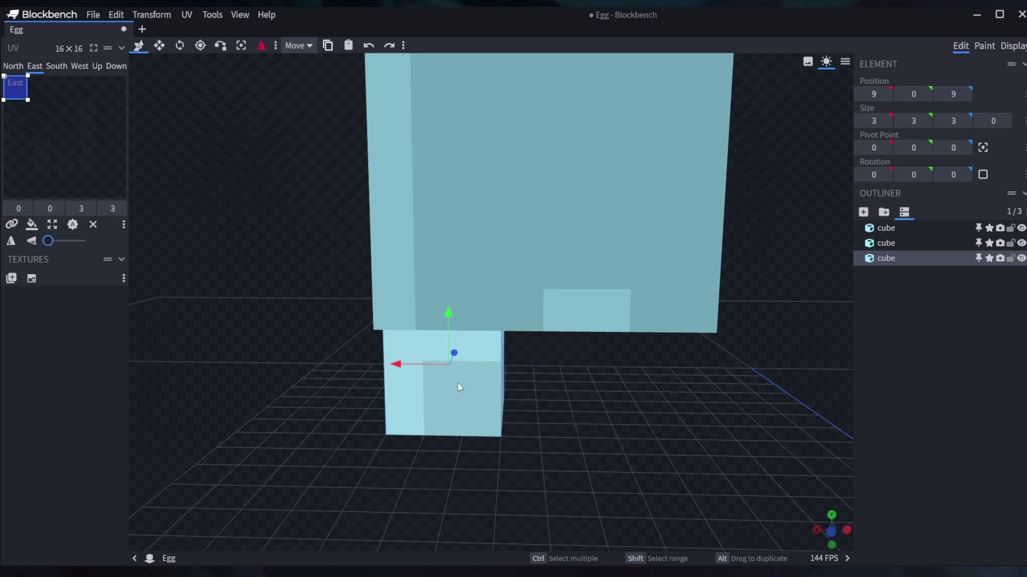
drag(396, 363, 737, 359)
scroll(734, 353, down, 12)
drag(387, 251, 341, 265)
scroll(562, 300, up, 3)
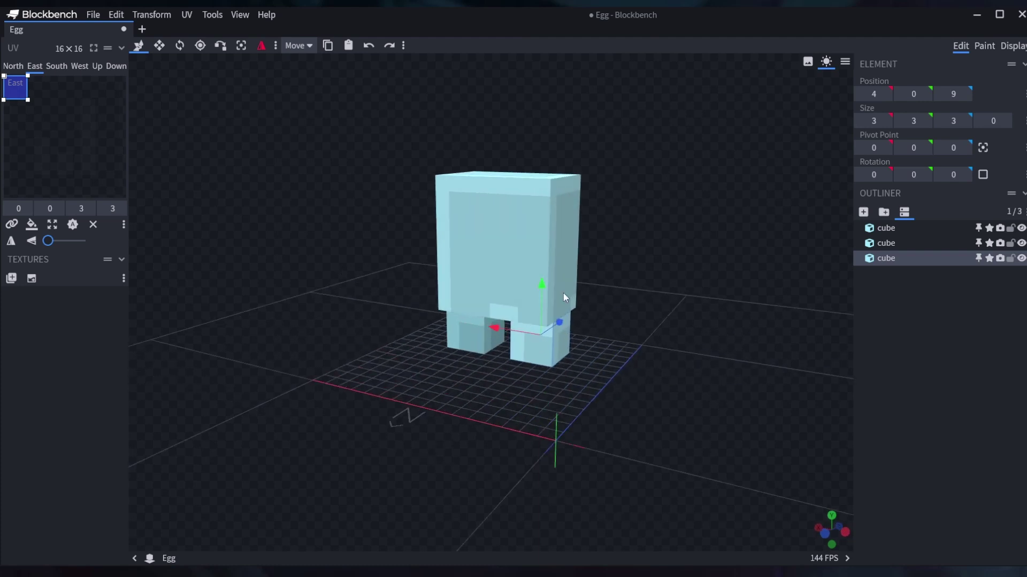
- Duplicate the body cube and move the copy outward along the Z axis from the body's back
scroll(522, 245, up, 3)
drag(469, 399, 262, 400)
scroll(447, 319, up, 3)
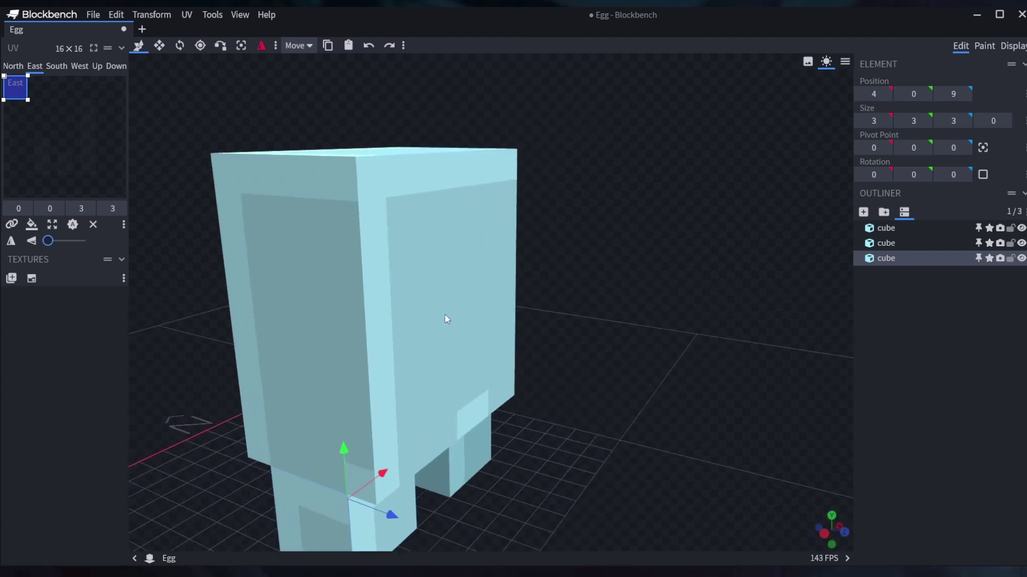
click(447, 302)
right_click(455, 280)
click(516, 322)
scroll(425, 305, down, 2)
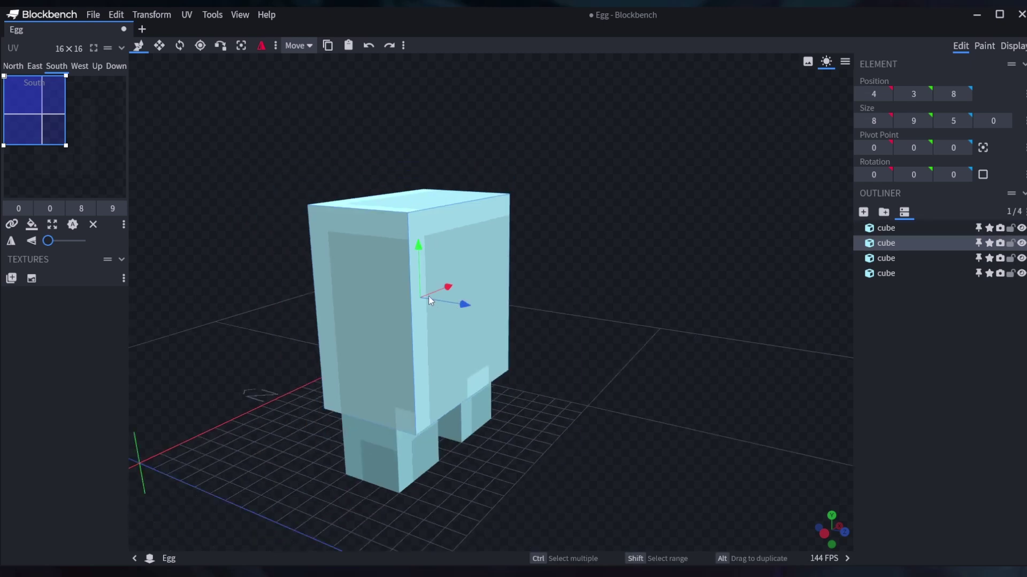
drag(463, 305, 497, 294)
- Resize the body copy to 6 × 7 × 2 and position it against the body's back at 5, 4, 13
click(159, 45)
drag(671, 257, 558, 254)
drag(486, 364, 405, 210)
click(139, 45)
drag(489, 232, 489, 247)
drag(676, 259, 618, 185)
scroll(348, 235, down, 3)
scroll(379, 263, up, 5)
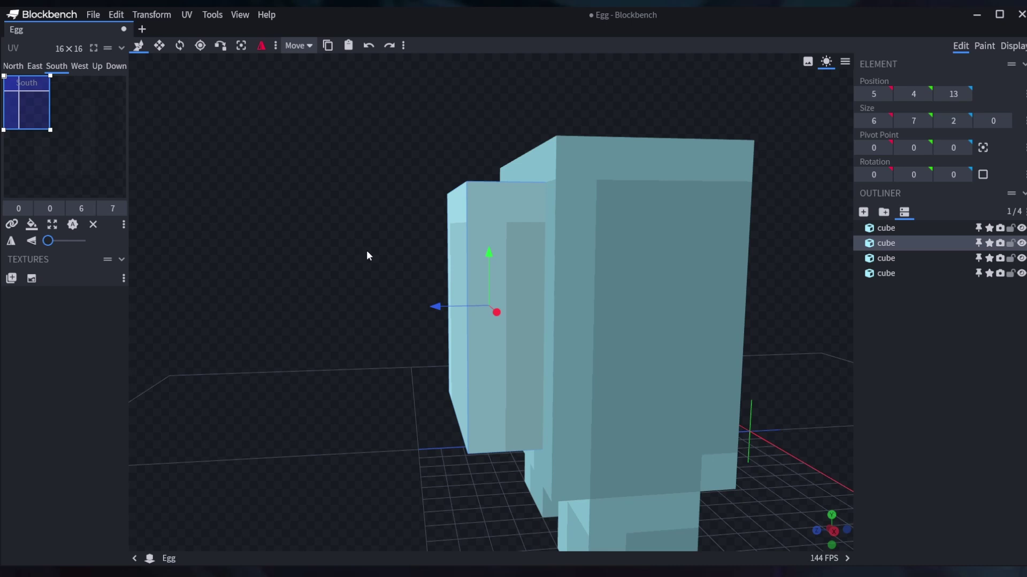
- Reduce the back cube's depth from its outer side along the Z axis and deselect all cubes
click(159, 45)
drag(433, 311, 464, 297)
scroll(302, 306, down, 3)
drag(302, 306, 556, 304)
scroll(516, 301, up, 3)
scroll(586, 304, down, 3)
click(859, 339)
scroll(642, 260, down, 3)
drag(633, 255, 525, 275)
scroll(665, 281, up, 4)
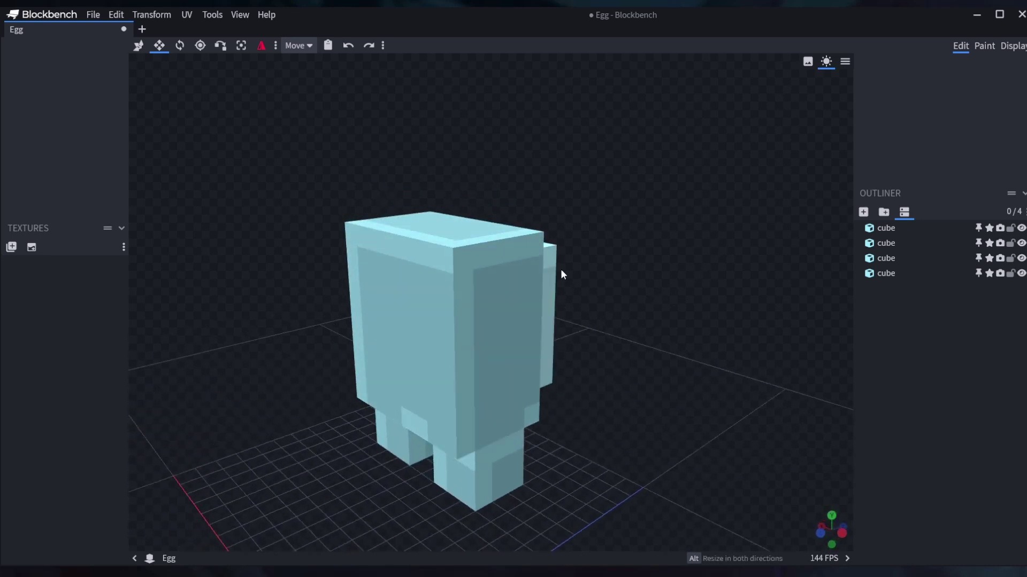
- Duplicate the body cube, move the copy out in front along Z to 3, and raise its underside to make it 8 × 5 × 5
scroll(717, 277, down, 3)
drag(717, 277, 468, 351)
right_click(490, 358)
click(572, 399)
drag(324, 263, 404, 245)
click(160, 46)
drag(278, 182, 376, 259)
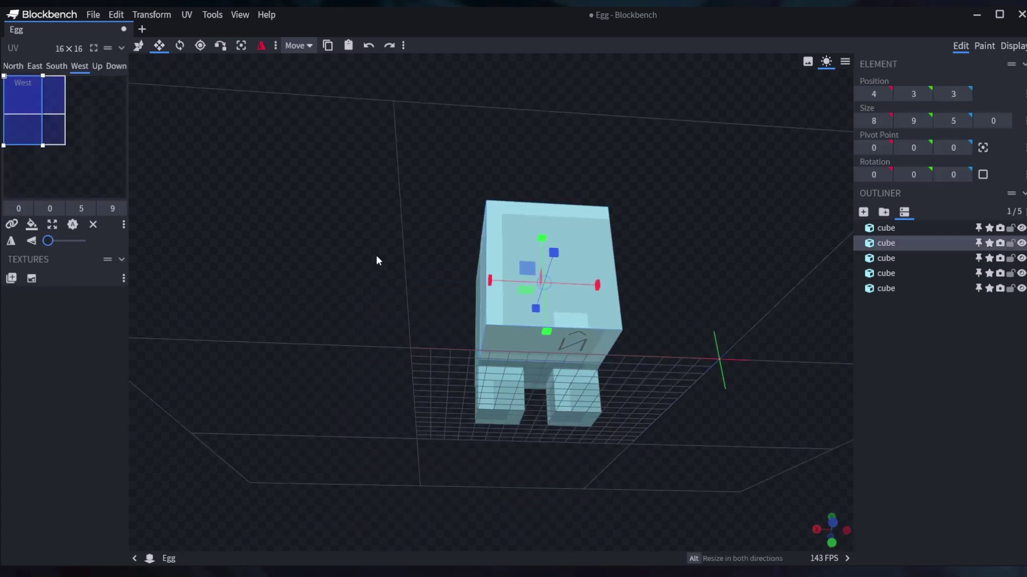
drag(553, 327, 646, 278)
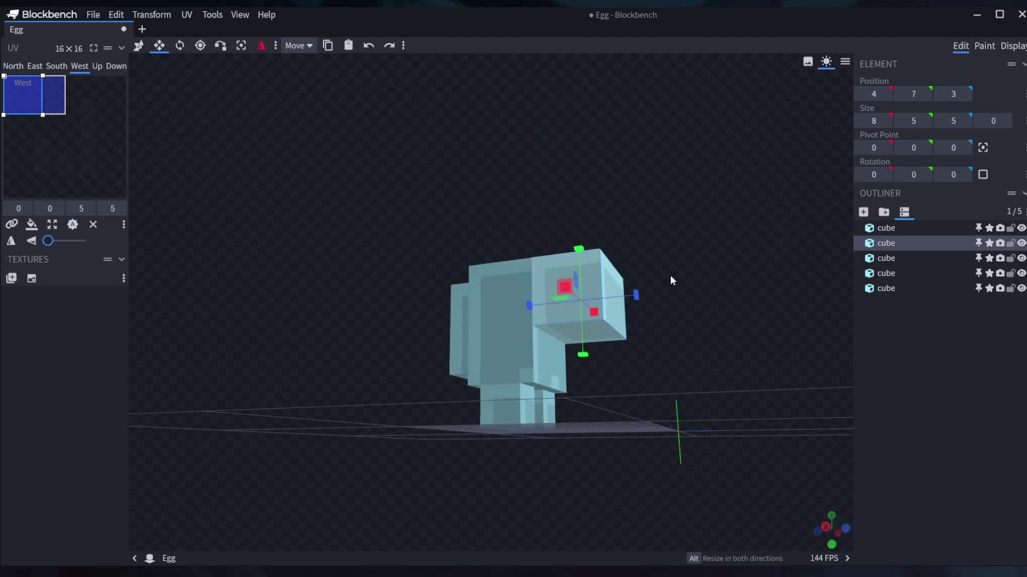
- Narrow the front copy and reduce its depth to form a thin visor plate against the body's front, and deselect it
scroll(706, 294, up, 5)
drag(743, 291, 542, 304)
drag(528, 156, 611, 269)
drag(623, 130, 535, 170)
scroll(485, 135, down, 5)
click(918, 347)
drag(657, 260, 695, 245)
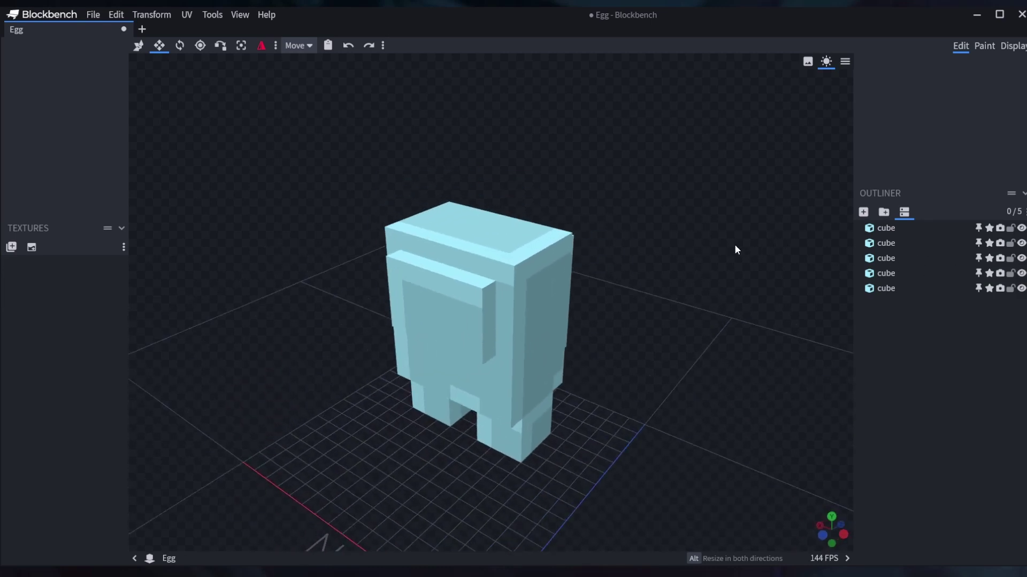
scroll(672, 234, up, 8)
right_drag(729, 188, 734, 210)
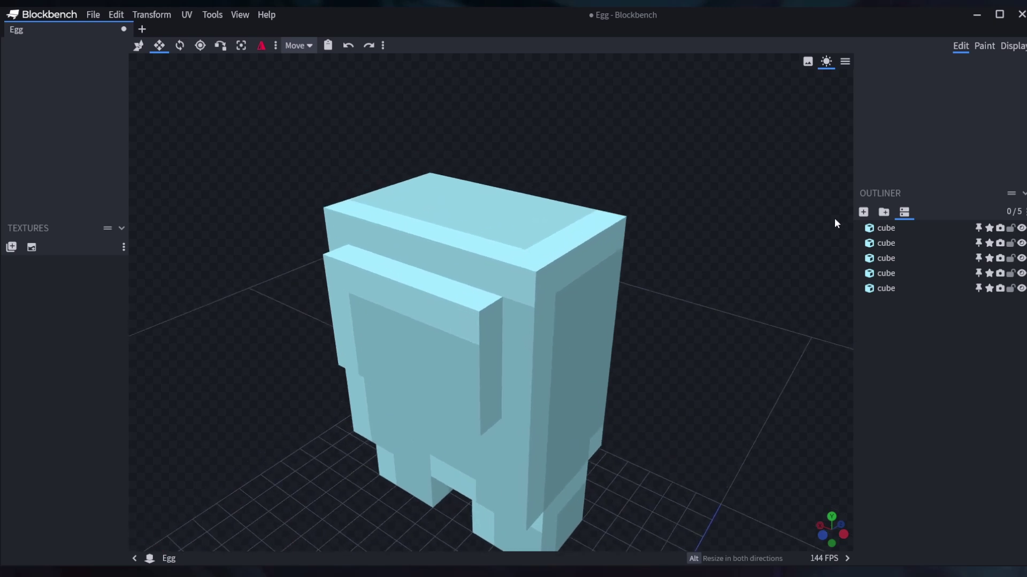
scroll(837, 211, down, 6)
scroll(615, 316, up, 3)
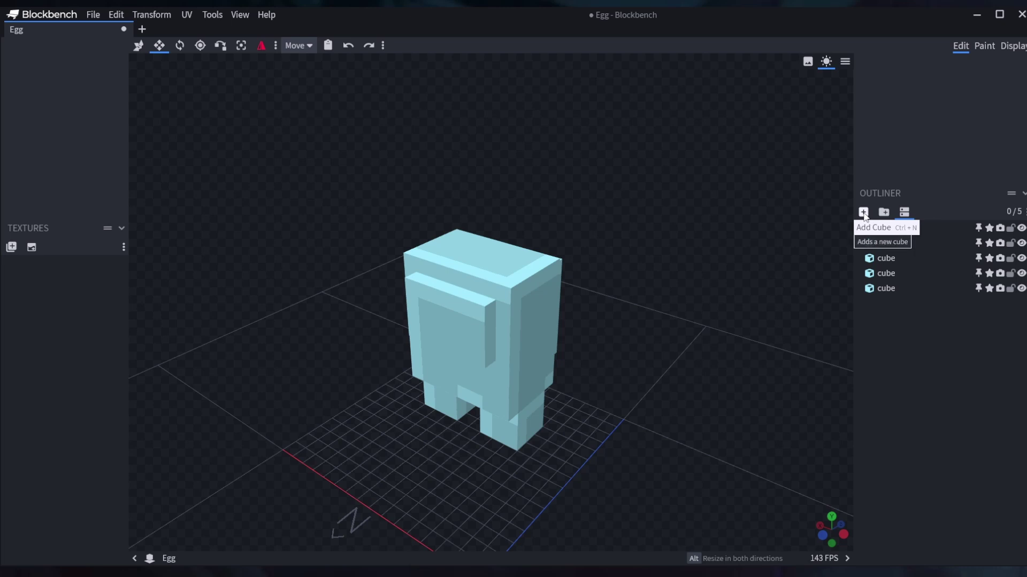
- Add a new cube and move it onto the top of the body at position 9, 12, 10
click(863, 212)
drag(720, 249, 210, 301)
click(139, 47)
drag(313, 433, 359, 229)
drag(274, 228, 336, 156)
drag(378, 189, 383, 113)
drag(389, 121, 502, 202)
drag(636, 182, 589, 175)
scroll(589, 175, up, 3)
scroll(364, 194, up, 3)
right_drag(359, 195, 419, 267)
drag(430, 238, 511, 206)
drag(553, 135, 479, 156)
- Reduce the new cube's height from its upper side to 0.5, keeping its base on the body's top
click(159, 45)
drag(209, 76, 403, 189)
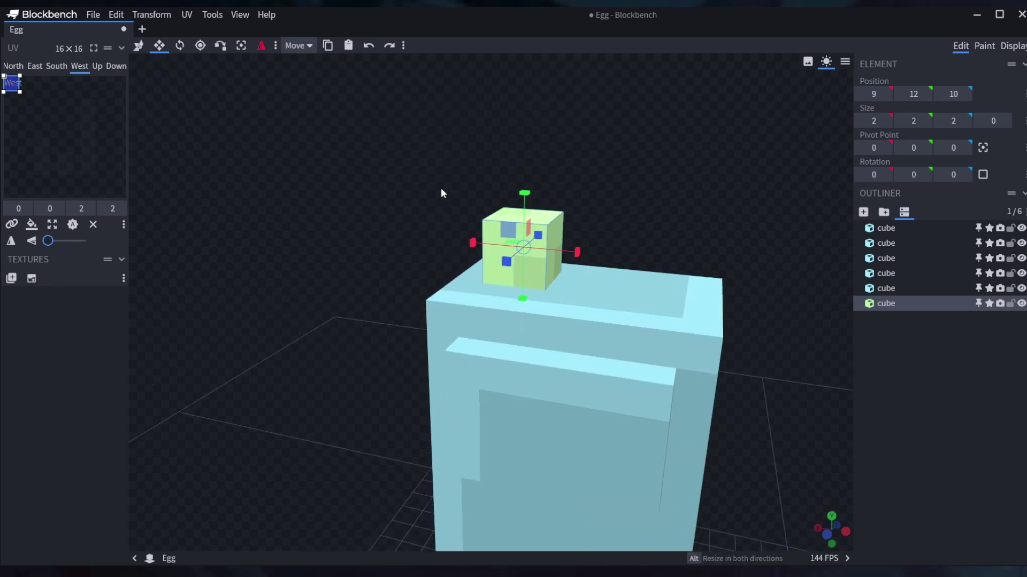
drag(524, 194, 525, 218)
mouse_move(446, 209)
mouse_down()
mouse_move(494, 198)
mouse_move(514, 206)
mouse_move(498, 231)
mouse_move(467, 194)
mouse_move(456, 206)
mouse_up()
scroll(547, 204, up, 4)
mouse_move(578, 273)
mouse_down()
mouse_move(586, 236)
mouse_move(580, 268)
mouse_up()
right_drag(709, 126, 614, 129)
scroll(614, 145, up, 4)
drag(628, 114, 588, 143)
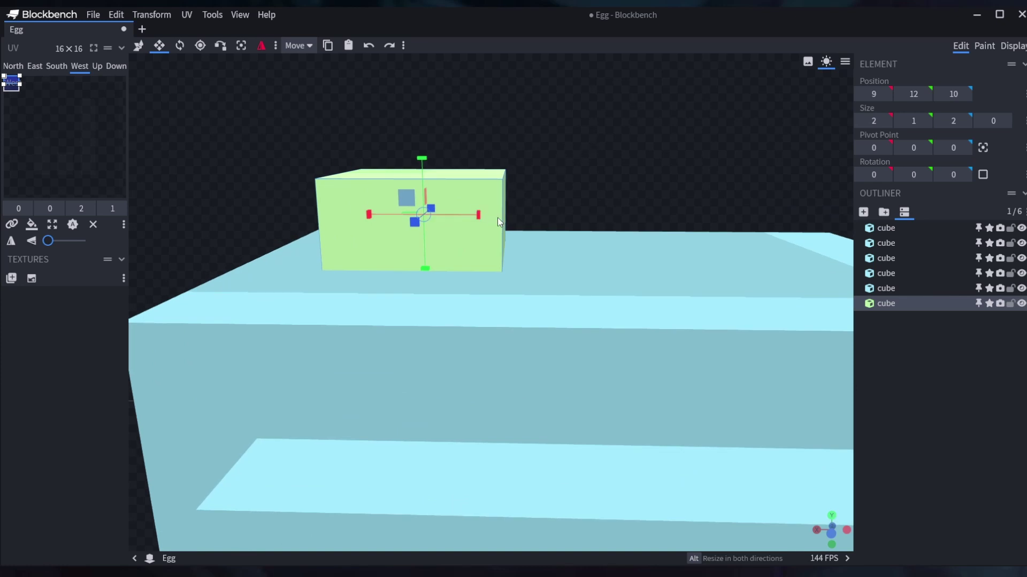
drag(479, 236, 503, 98)
drag(577, 84, 563, 112)
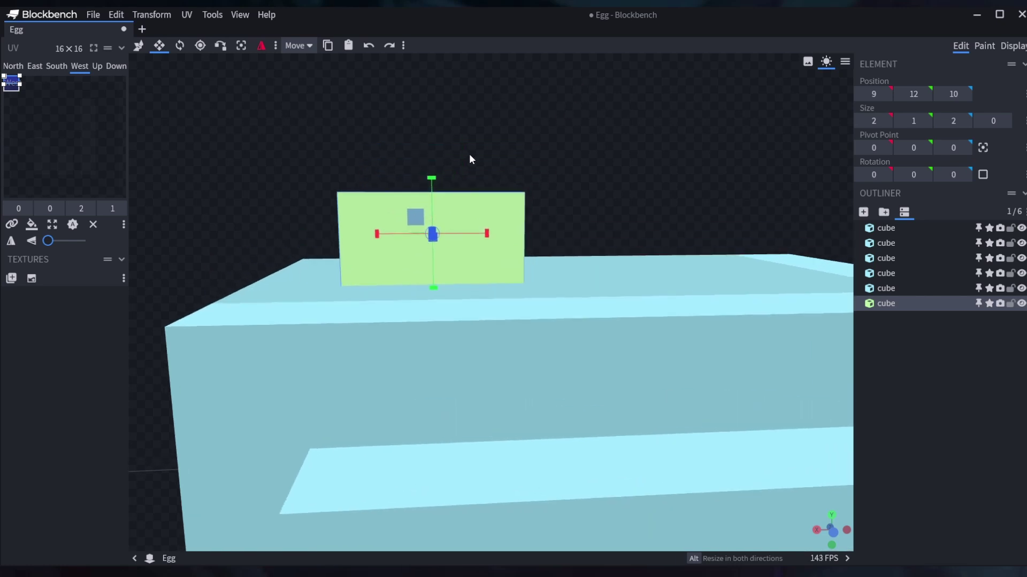
drag(432, 178, 432, 198)
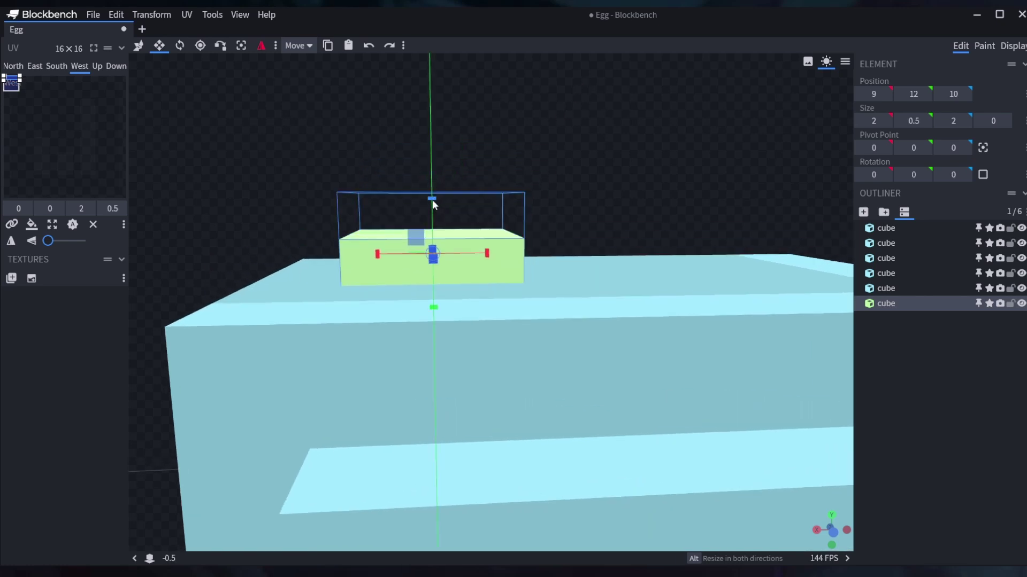
- Move the flat green cube along X to position 5 and shift it along Z toward the body's front edge
click(139, 45)
drag(454, 114, 517, 175)
scroll(518, 175, down, 3)
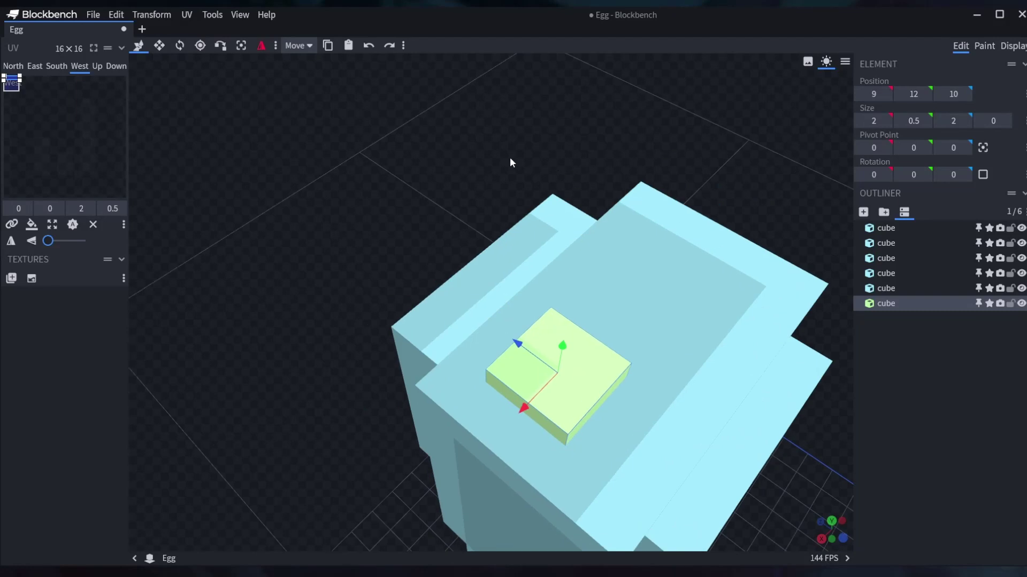
right_drag(531, 158, 326, 110)
drag(266, 344, 441, 234)
ctrl+click(428, 186)
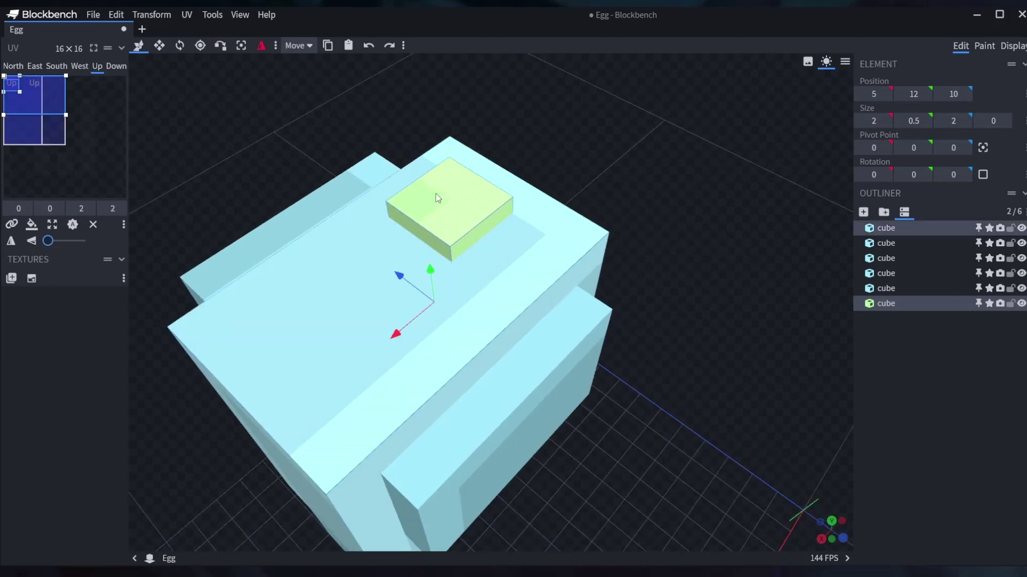
click(443, 204)
drag(436, 192, 455, 205)
- Fine-tune the green cube's placement near the front corner of the body's top and deselect all cubes
drag(621, 173, 561, 118)
right_drag(618, 179, 612, 117)
scroll(785, 315, down, 1)
drag(785, 316, 739, 272)
scroll(460, 275, up, 3)
click(461, 276)
drag(424, 225, 648, 176)
scroll(631, 132, up, 3)
click(455, 181)
drag(596, 139, 645, 174)
drag(383, 249, 397, 251)
drag(470, 215, 470, 212)
drag(596, 203, 498, 193)
drag(315, 236, 435, 171)
scroll(701, 274, down, 3)
scroll(641, 169, down, 3)
right_drag(641, 168, 686, 194)
click(911, 415)
- Examine the character and the flat green piece on its top from several angles and distances
right_drag(716, 347, 682, 220)
drag(682, 220, 642, 196)
right_drag(644, 200, 651, 274)
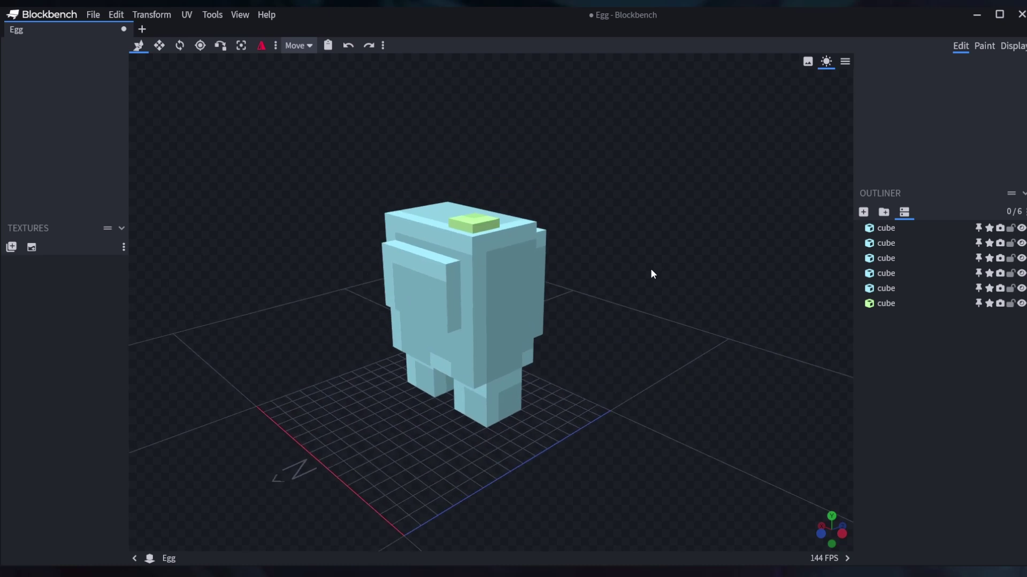
scroll(685, 245, up, 4)
scroll(689, 202, up, 2)
scroll(623, 186, up, 2)
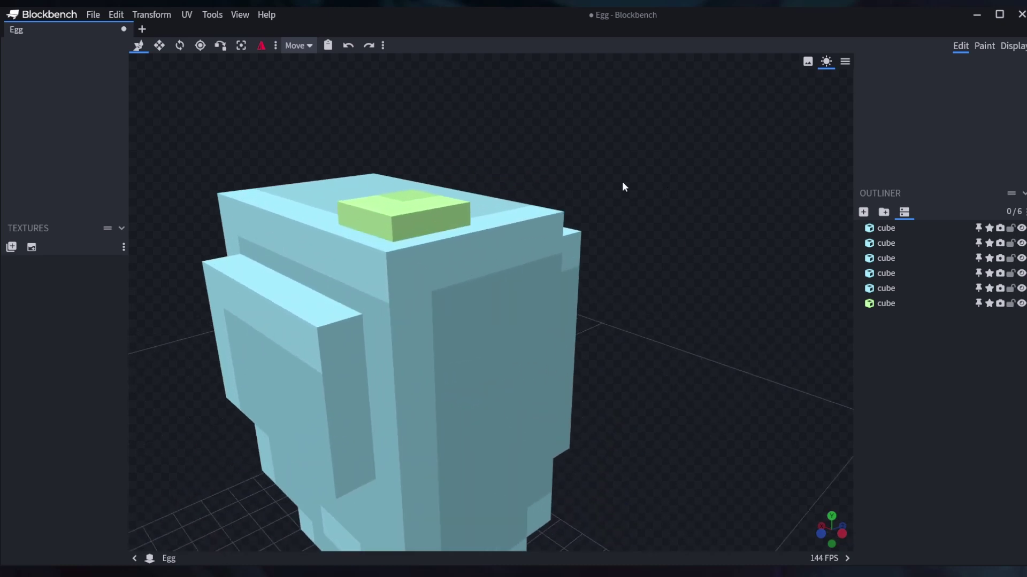
drag(568, 154, 647, 144)
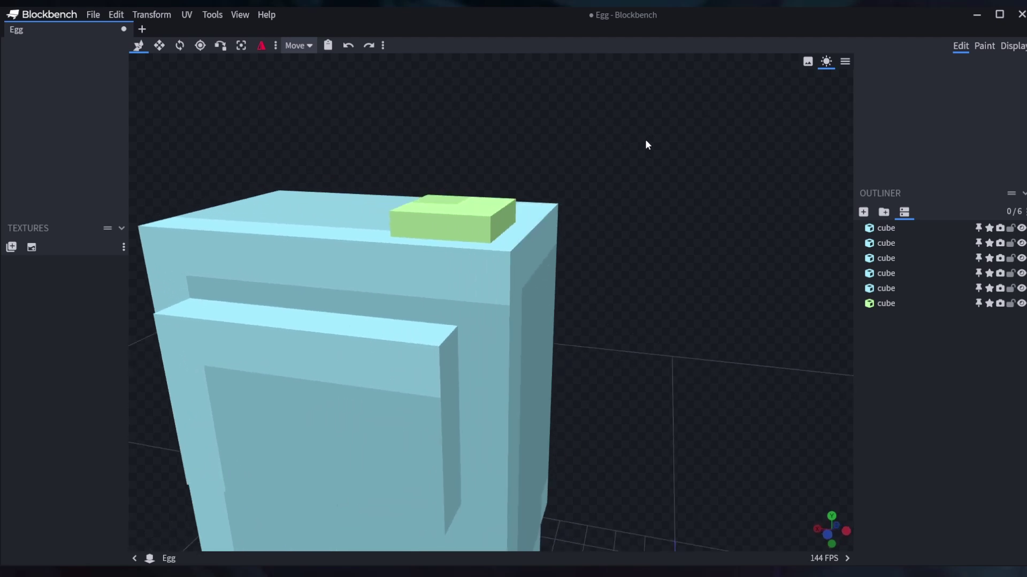
scroll(646, 147, down, 6)
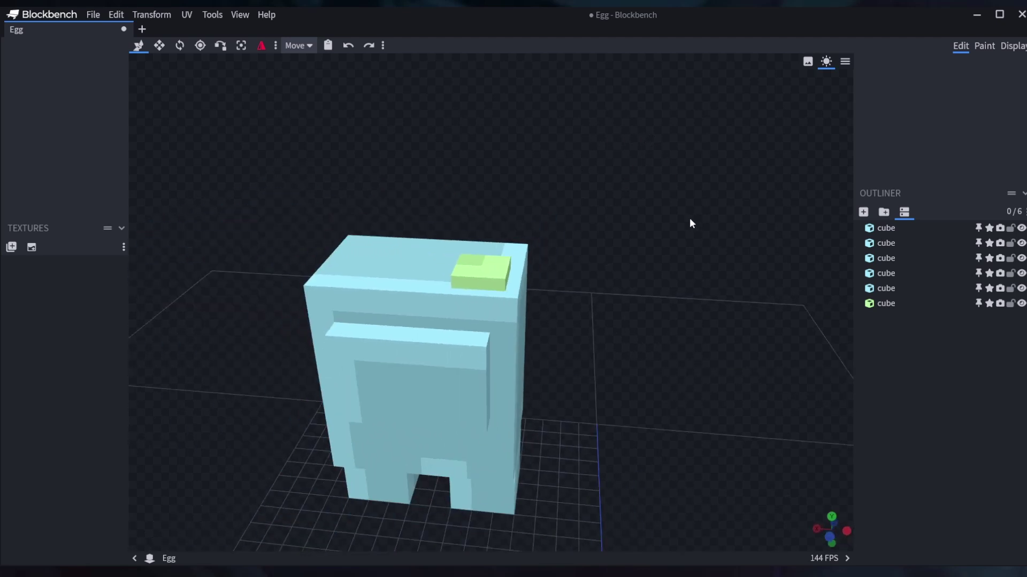
- Duplicate the body cube and reduce the copy's X width to 0, leaving a flat plane on the body's side at 4, 3, 8
click(499, 303)
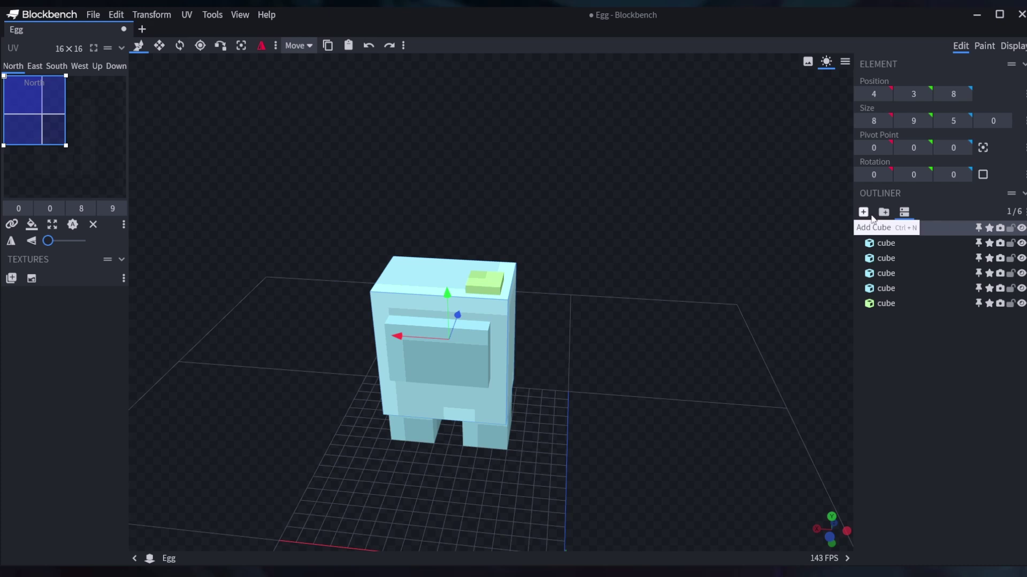
right_click(468, 312)
click(518, 350)
drag(402, 332, 519, 328)
scroll(567, 257, up, 6)
click(159, 45)
scroll(670, 352, down, 4)
drag(671, 374, 481, 214)
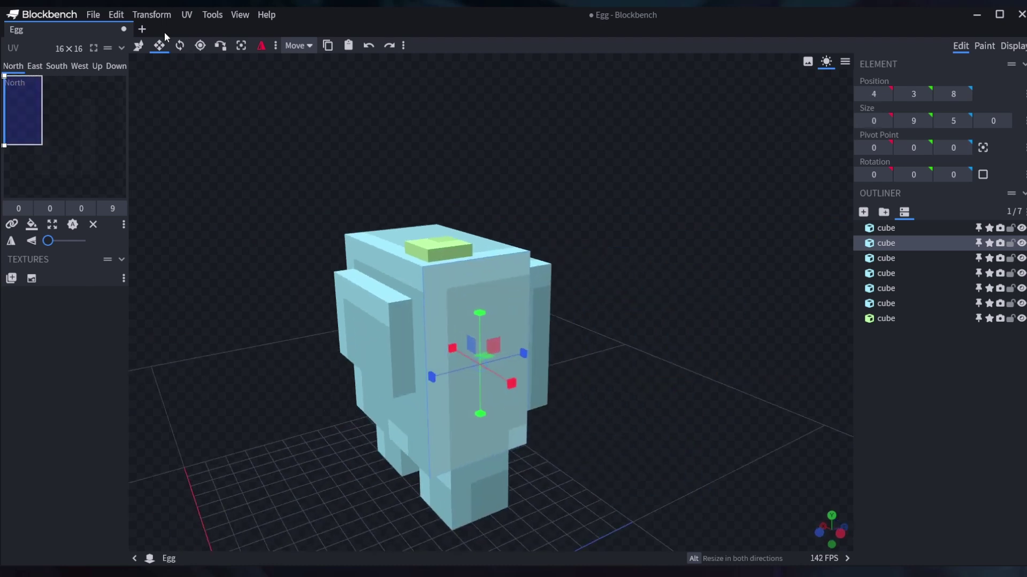
- Move the flat plane along the X axis to position 3.825, slightly off the body's side
click(138, 46)
scroll(565, 424, up, 5)
drag(457, 374, 774, 294)
scroll(737, 295, up, 3)
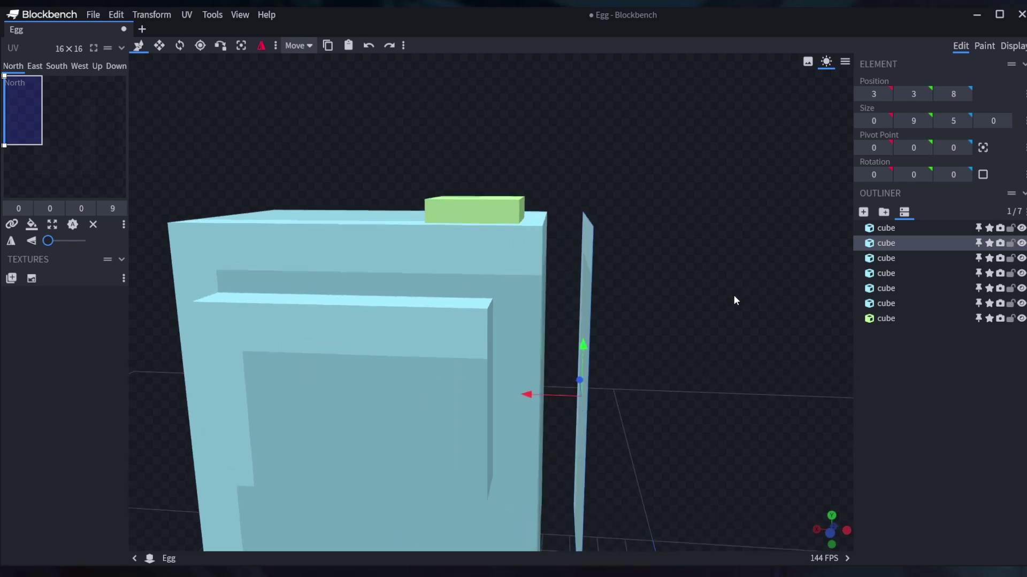
drag(534, 403, 502, 406)
- Reduce the side plane to 3 high and 4 deep at position 3.825, 9, 8, against the body side's upper edge
drag(708, 307, 624, 316)
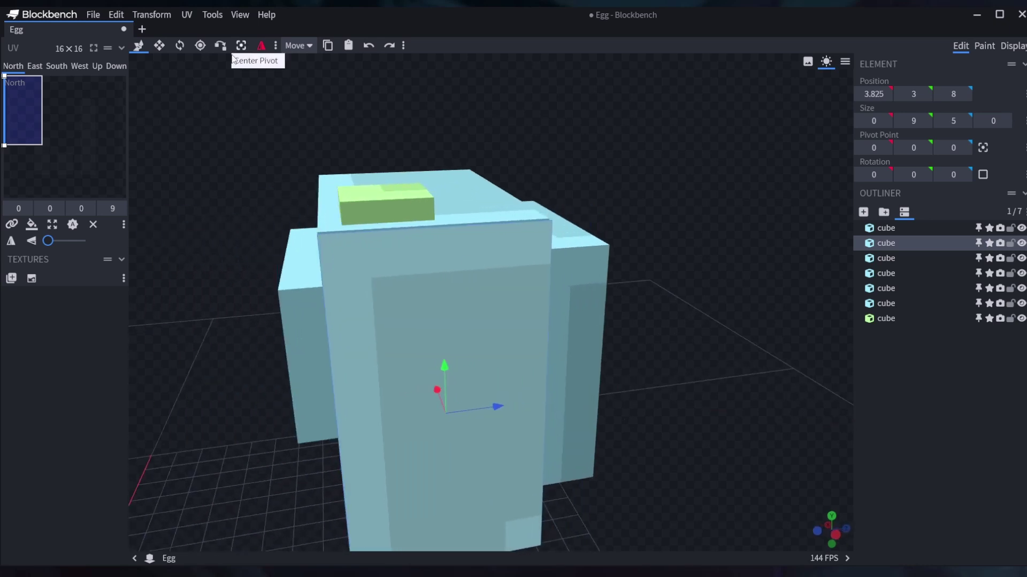
click(160, 45)
drag(447, 456, 435, 299)
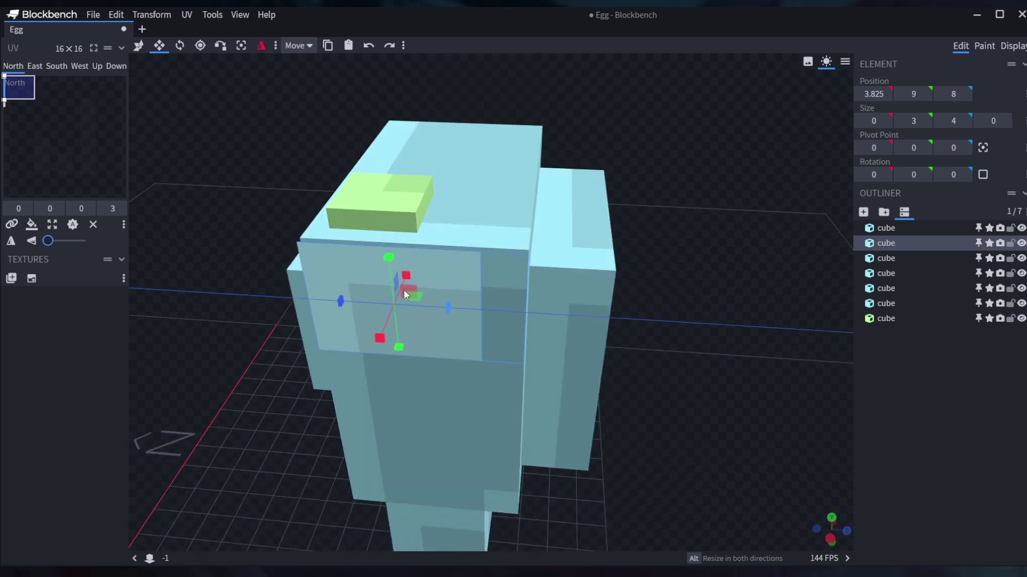